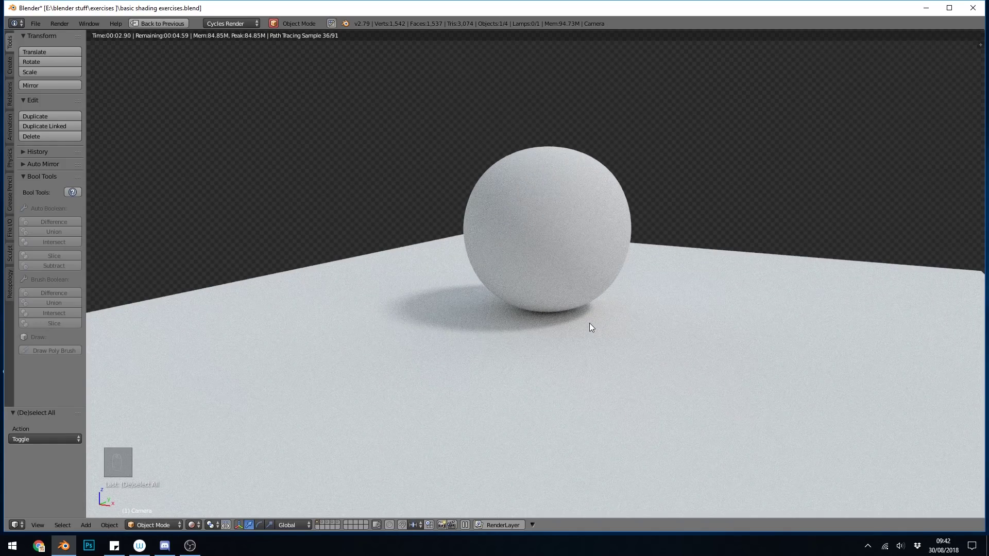
# - Restore the full editor layout and show an empty scene layer in the 3D view with Solid shading
pyautogui.hotkey('shift', 'space')
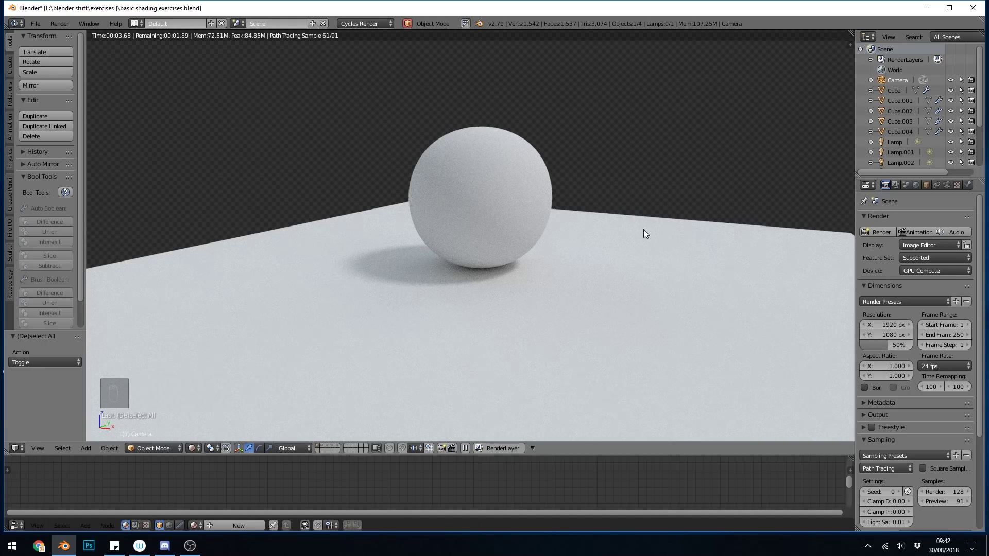
pyautogui.click(16, 525)
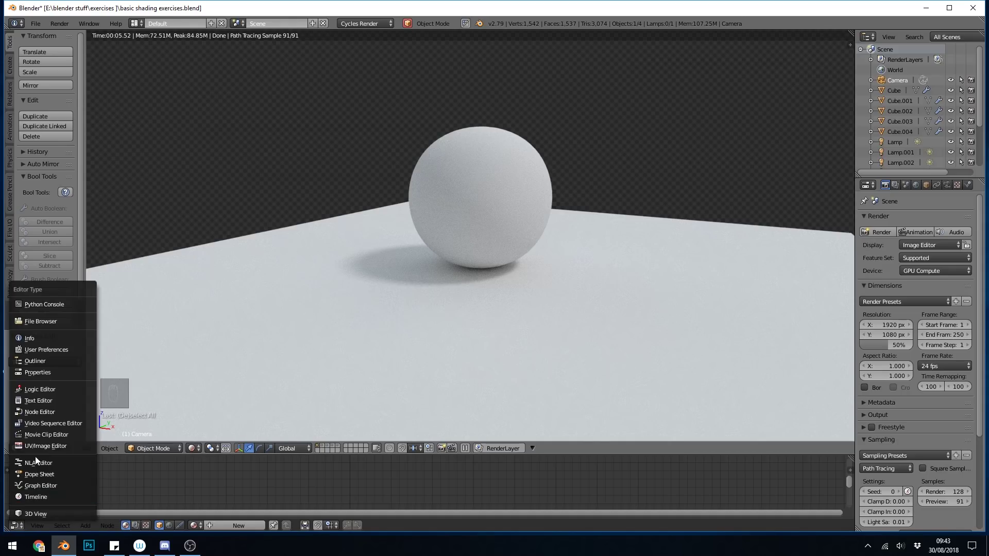
pyautogui.click(316, 450)
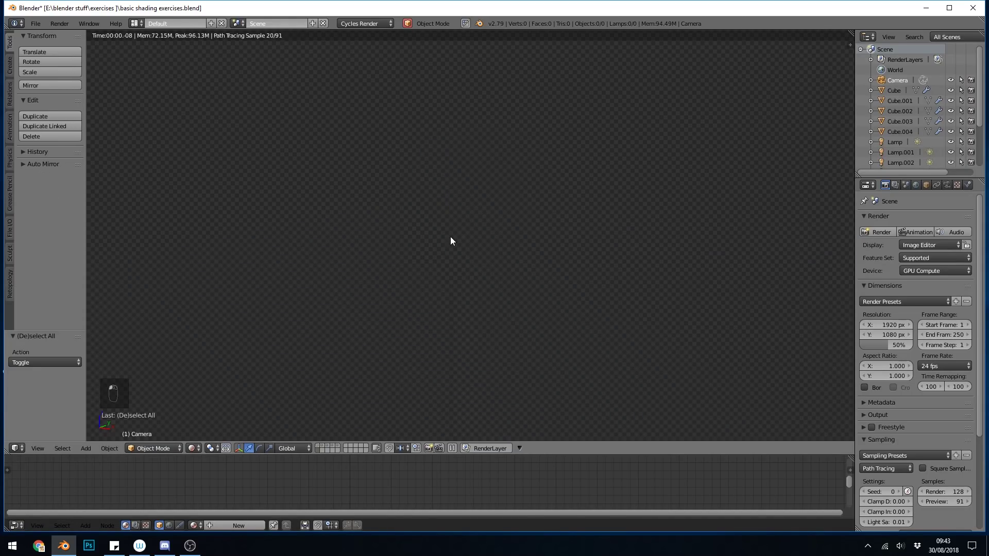
pyautogui.hotkey('shift', 'z')
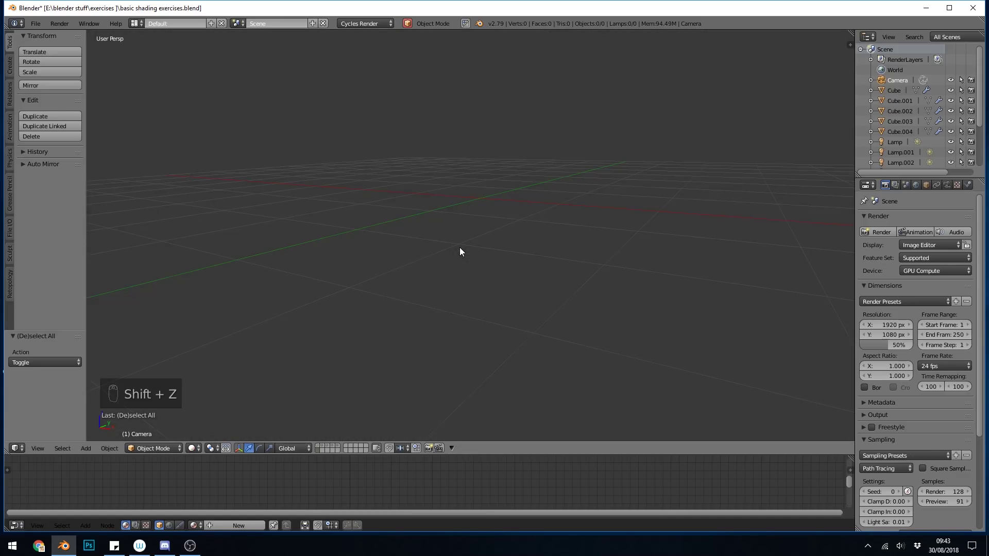
pyautogui.click(193, 448)
pyautogui.click(222, 411)
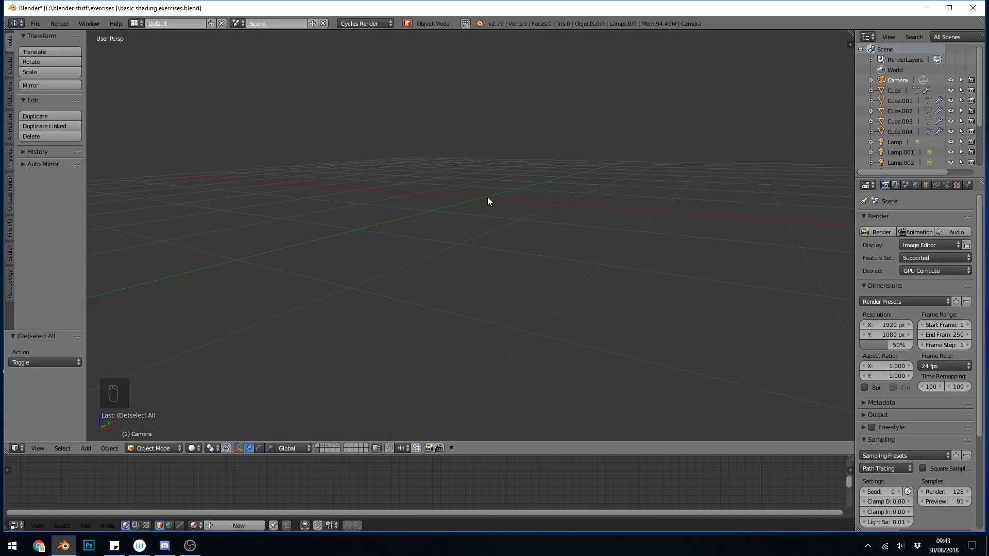
# - Snap the 3D cursor to the scene center and add a cube mesh there
pyautogui.hotkey('shift', 's')
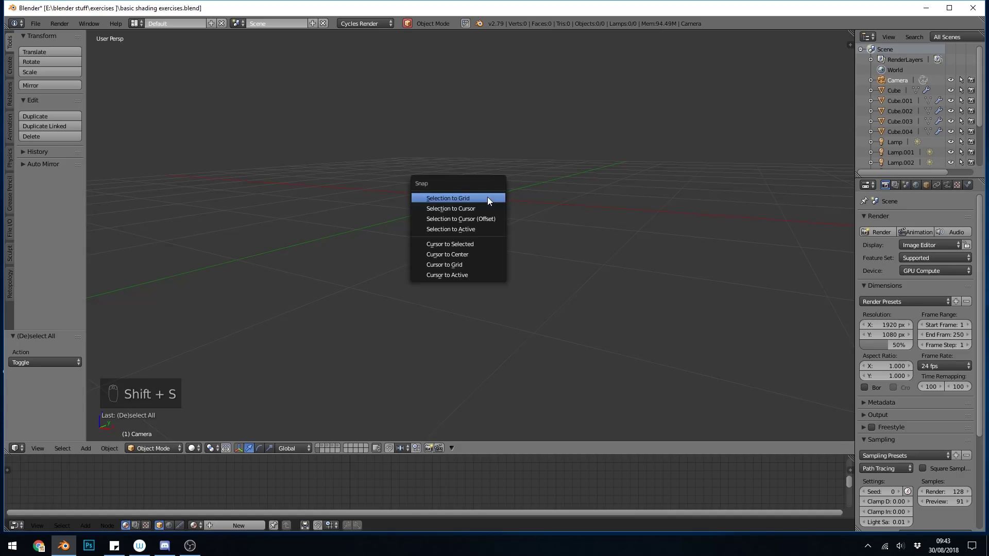
pyautogui.click(475, 254)
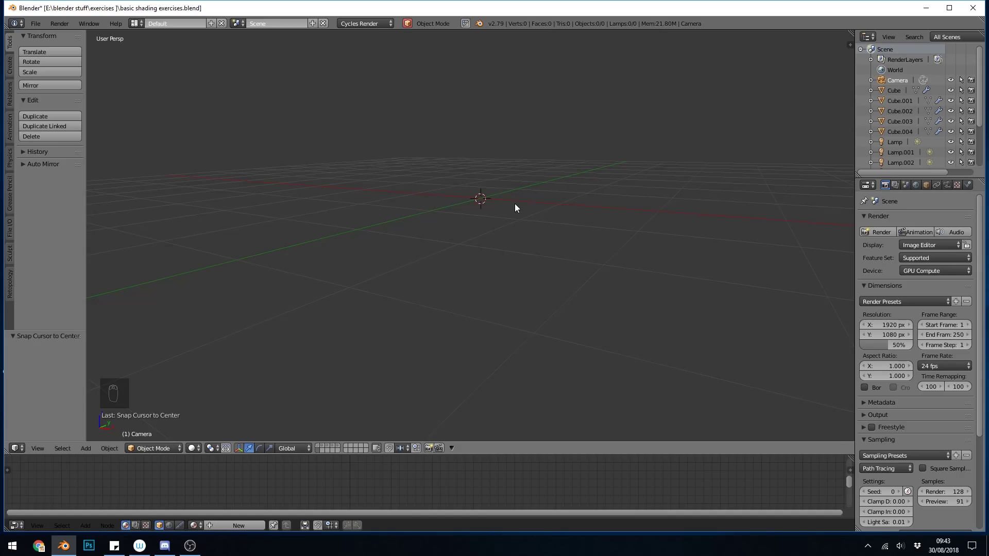
pyautogui.hotkey('shift', 'a')
pyautogui.moveTo(515, 205)
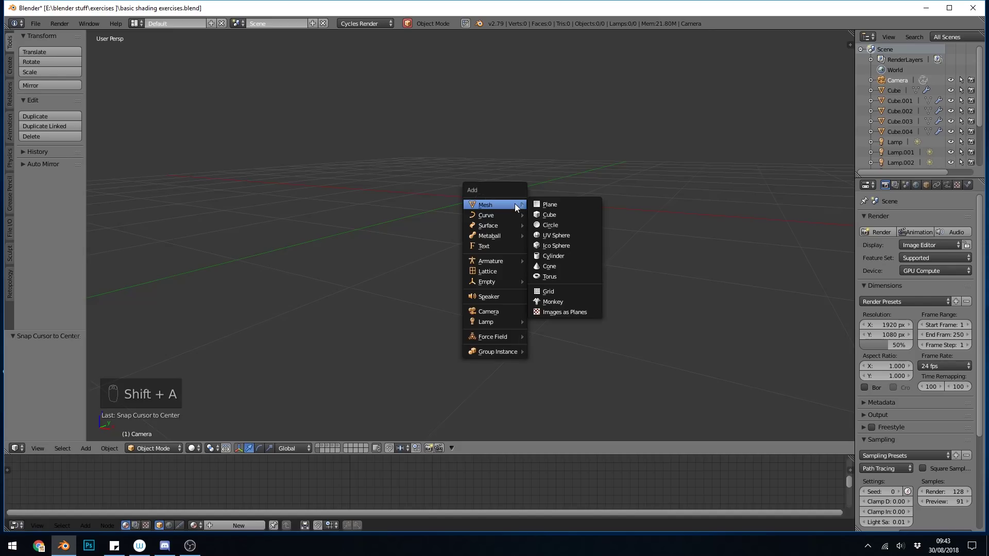
pyautogui.click(549, 214)
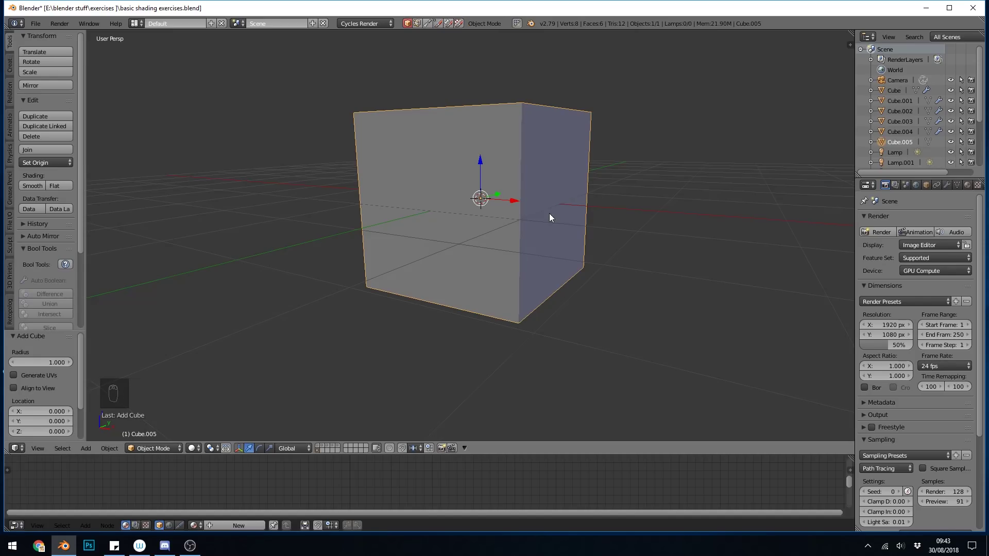
pyautogui.click(86, 449)
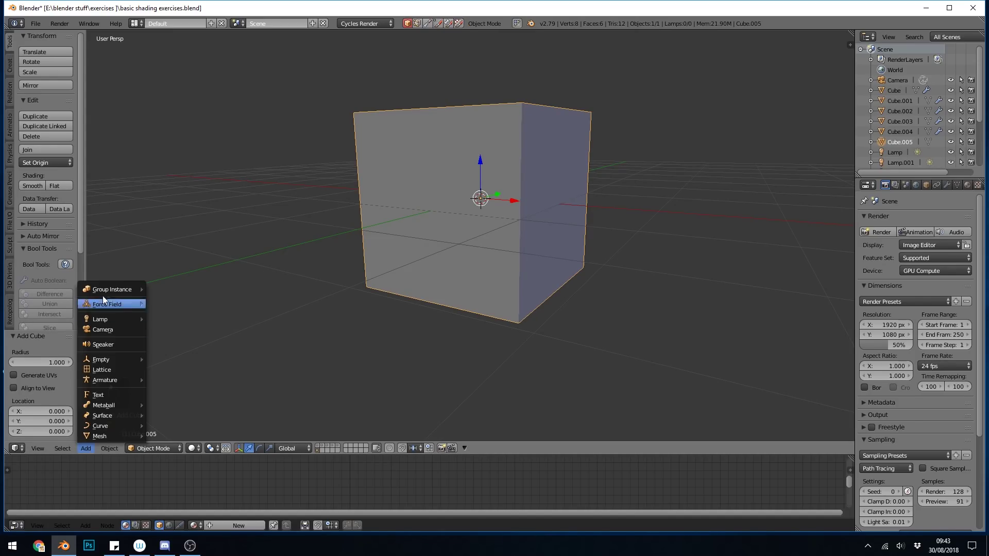
pyautogui.moveTo(108, 406)
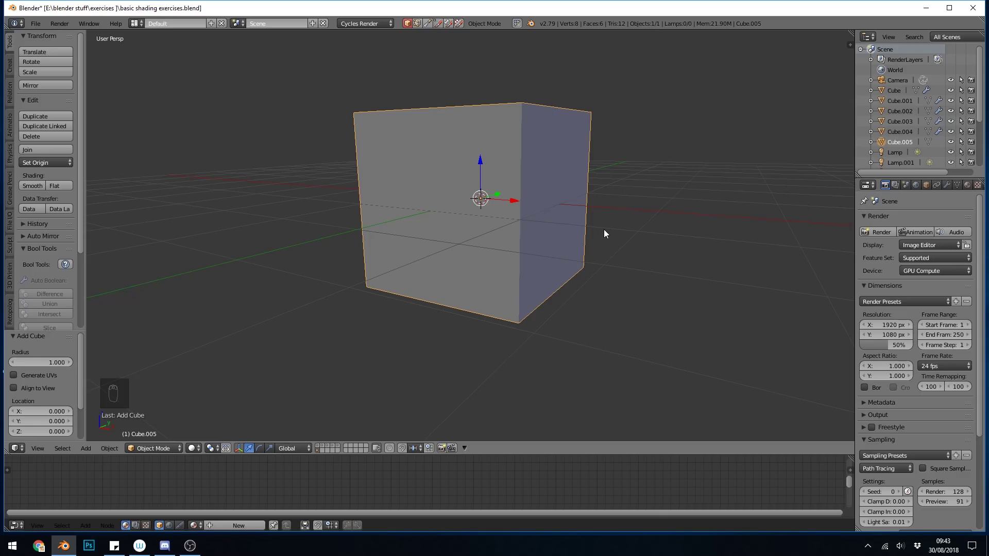
# - Give the cube a Catmull-Clark Subdivision Surface modifier with View subdivisions at 4 and shade it smooth
pyautogui.hotkey('ctrl', '3')
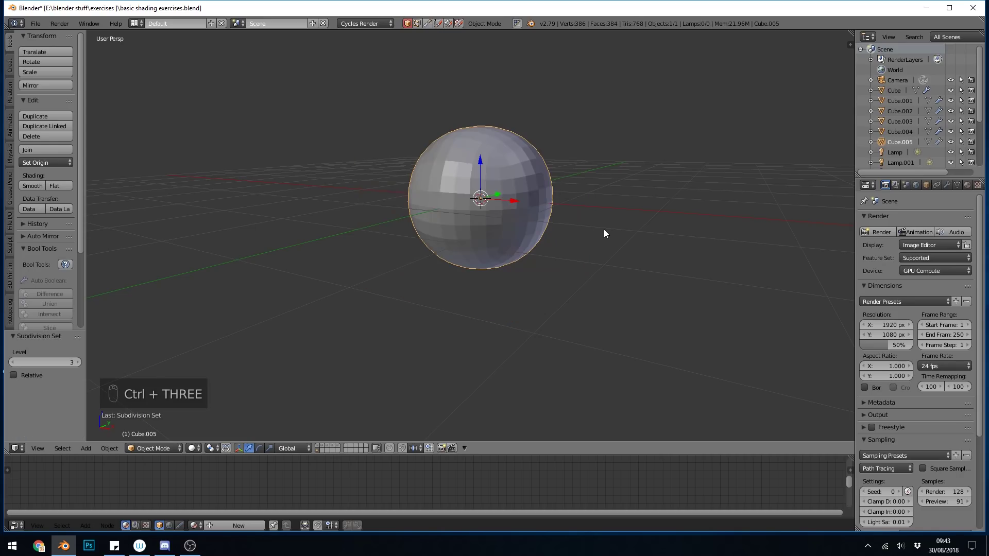
pyautogui.click(946, 185)
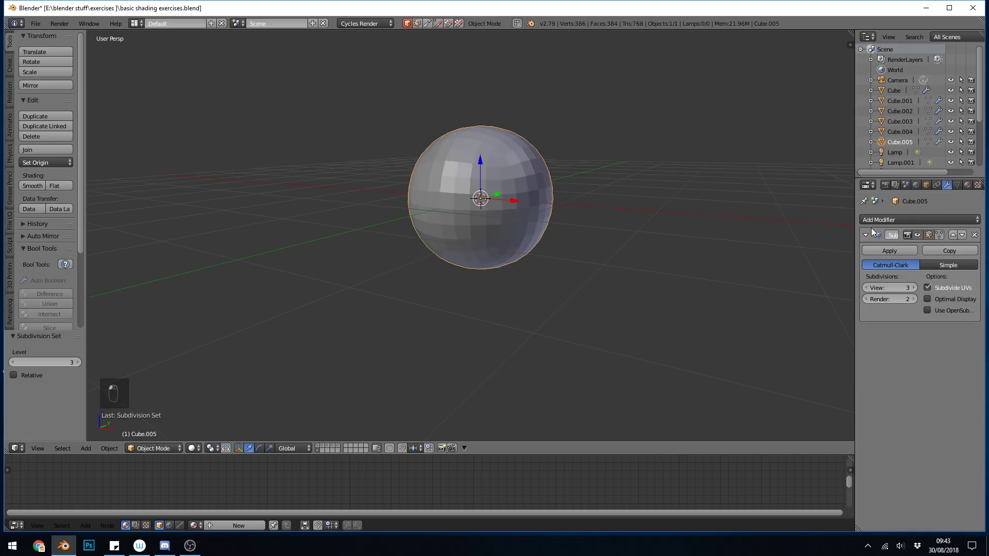
pyautogui.click(909, 221)
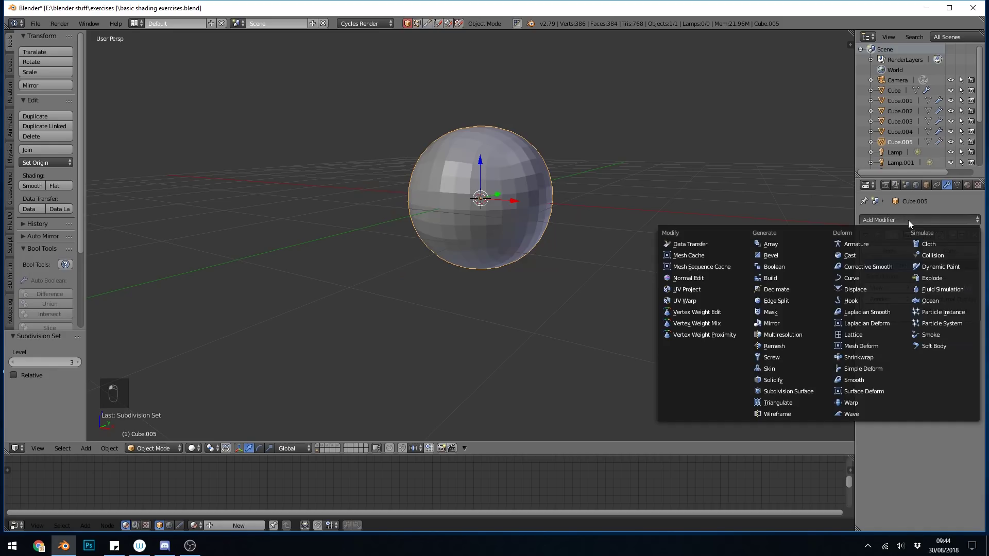
pyautogui.click(796, 391)
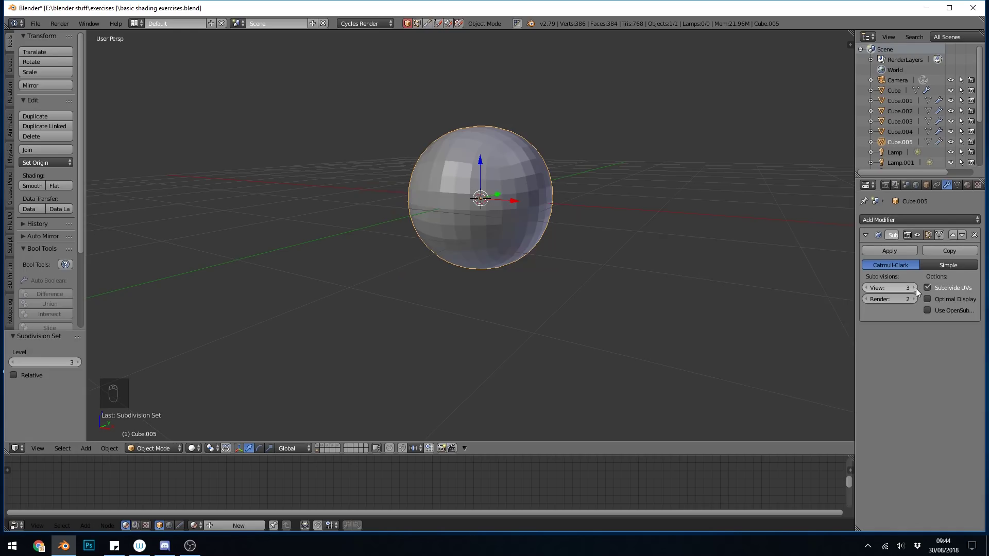
pyautogui.click(915, 287)
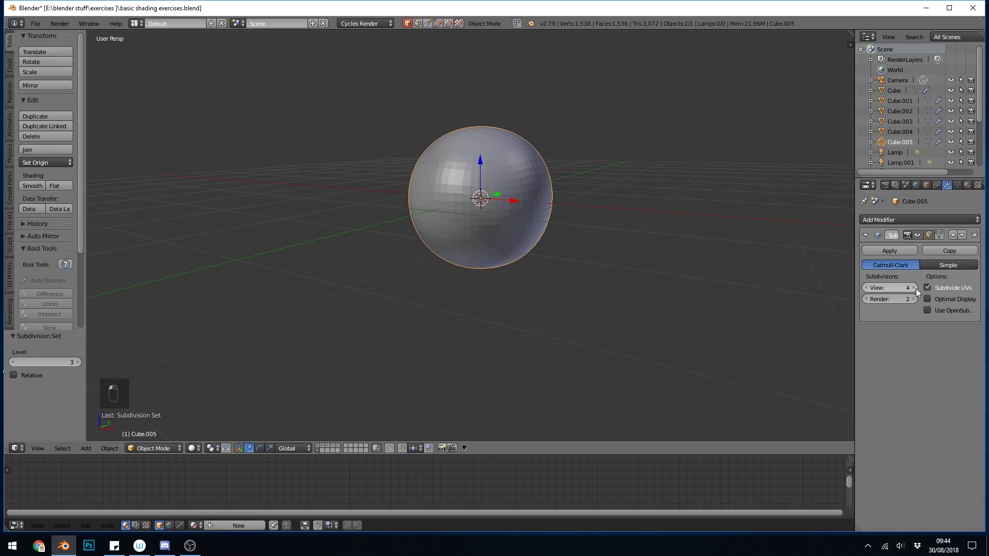
pyautogui.click(30, 187)
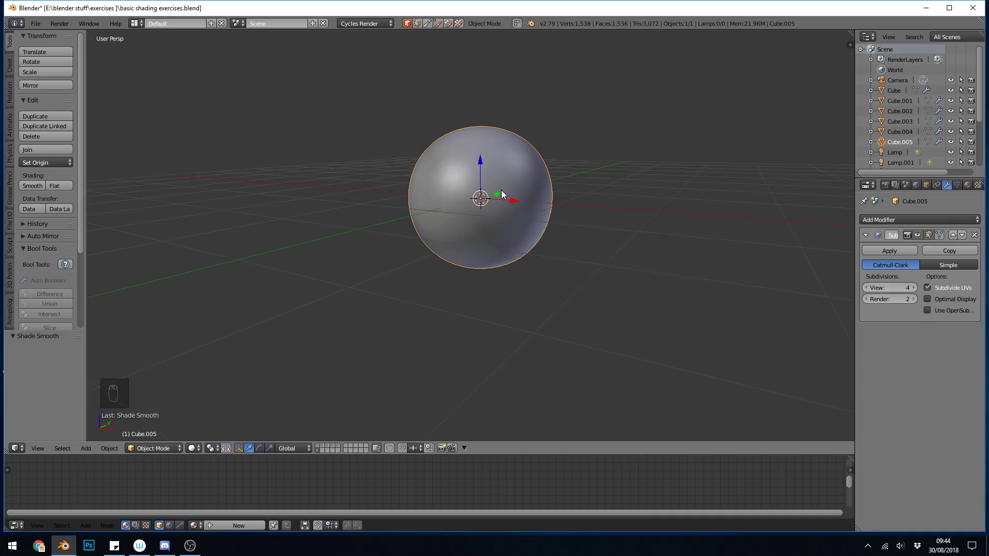
# - Raise the sphere about 0.86 units along Z and add a ground plane at the 3D cursor, scaled about 3.9 times
pyautogui.moveTo(480, 159); pyautogui.dragTo(480, 87)
pyautogui.hotkey('shift', 'a')
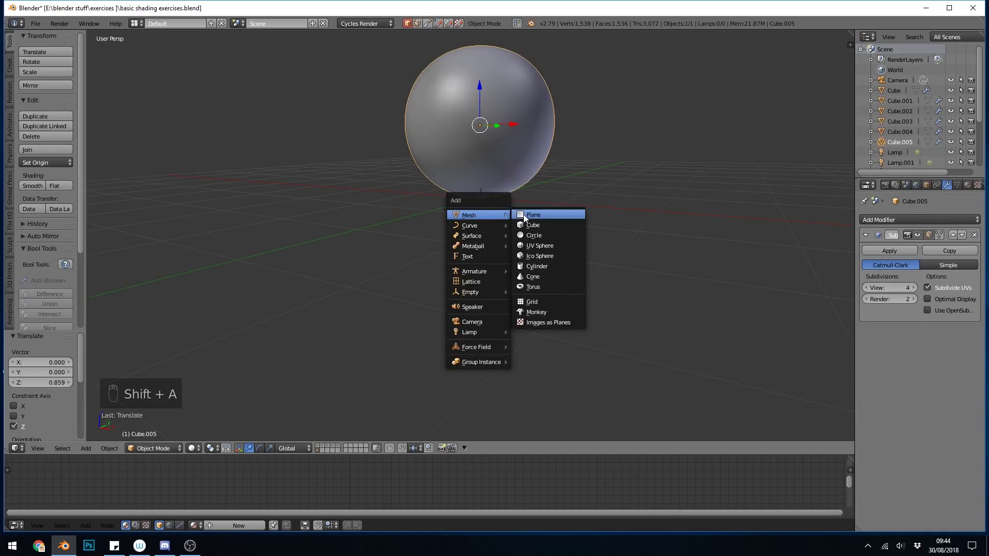
pyautogui.click(541, 216)
pyautogui.press('s')
pyautogui.click(618, 185)
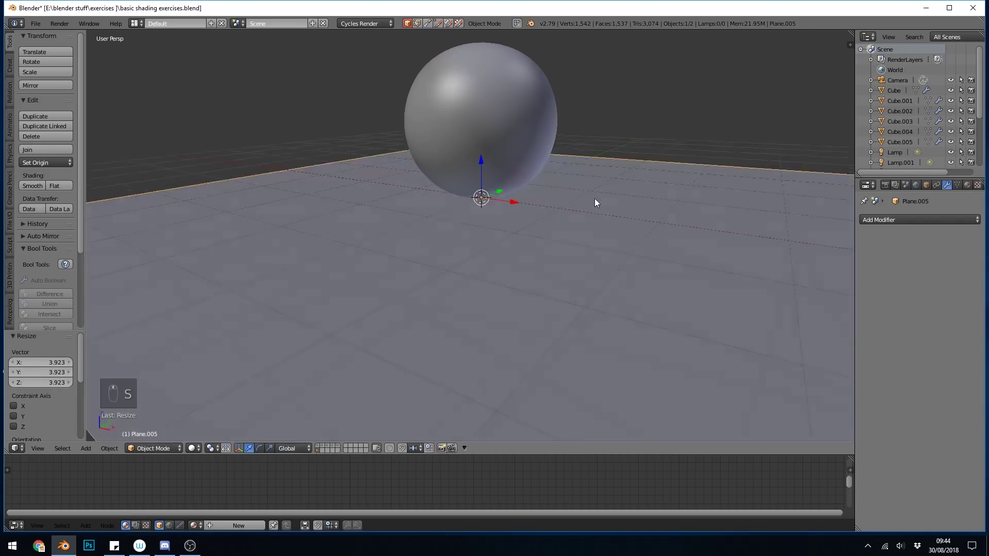
# - Nudge the ground plane up about 0.02 units along Z to meet the underside of the sphere
pyautogui.moveTo(595, 198); pyautogui.dragTo(567, 164, button='middle')
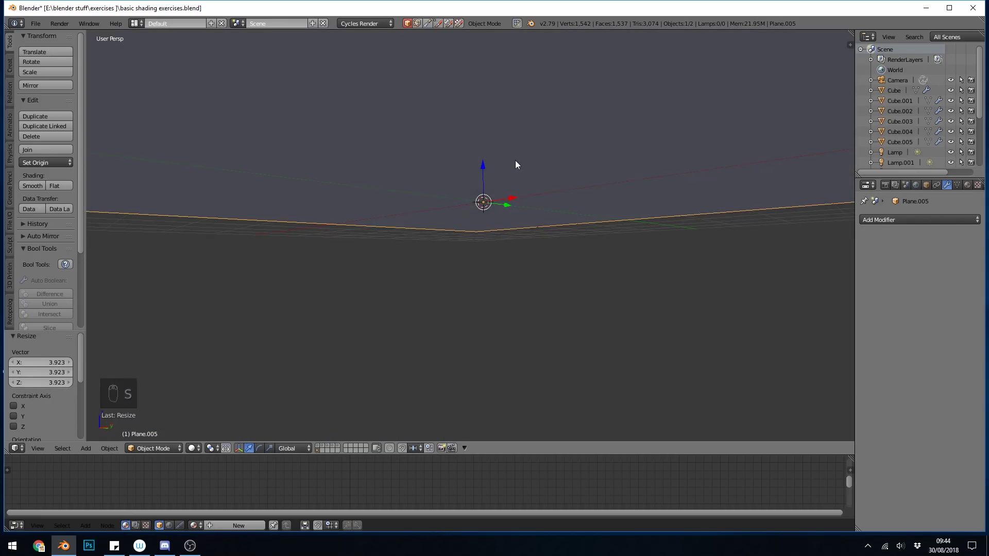
pyautogui.moveTo(482, 166); pyautogui.dragTo(483, 164)
pyautogui.moveTo(484, 165); pyautogui.dragTo(543, 191, button='middle')
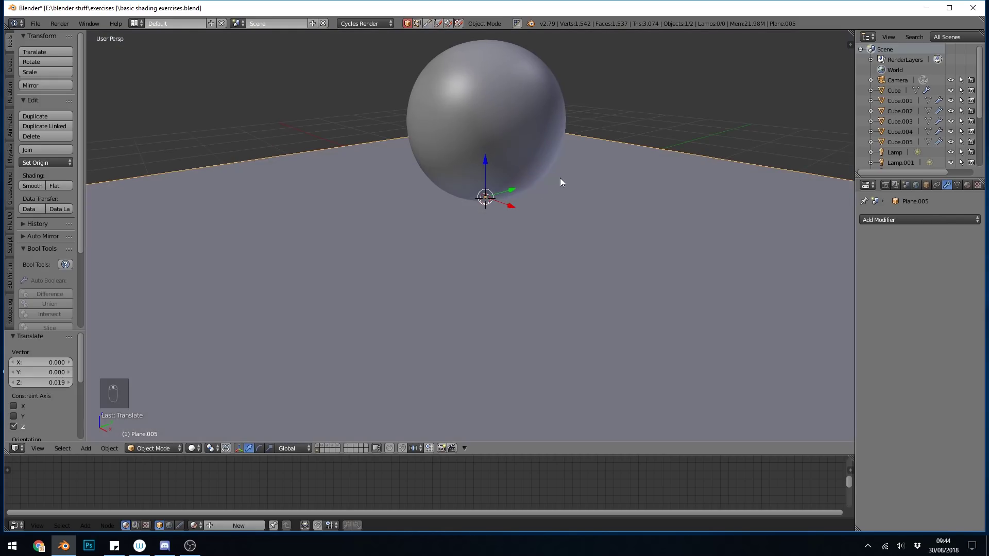
pyautogui.scroll(-5, 566, 183)
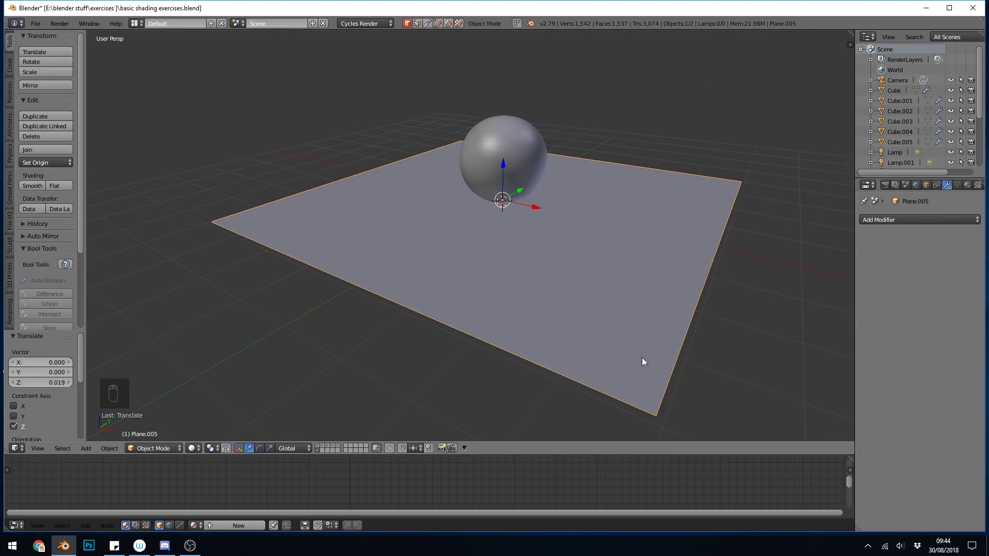
pyautogui.rightClick(595, 378)
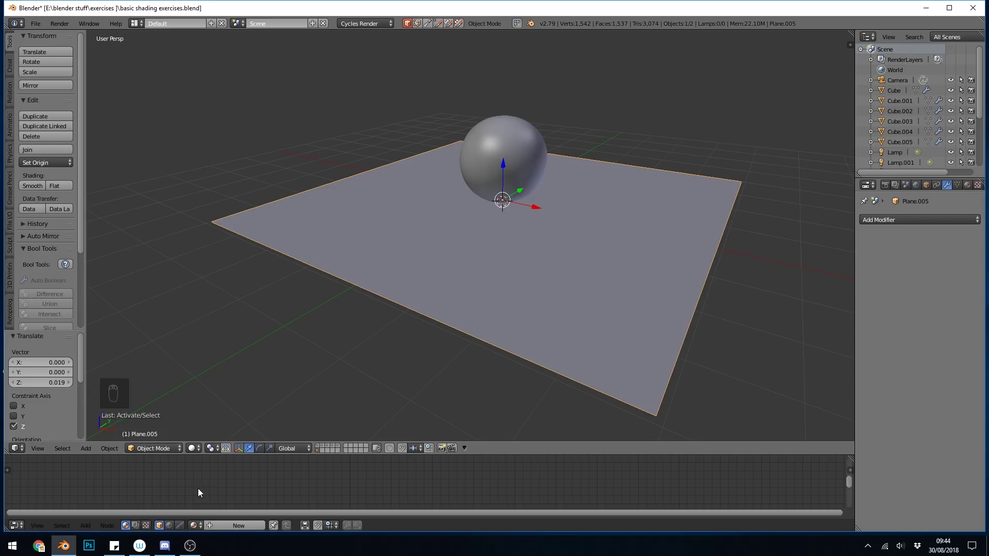
# - Display the World shader nodes in the Node Editor and enlarge that editor
pyautogui.click(168, 526)
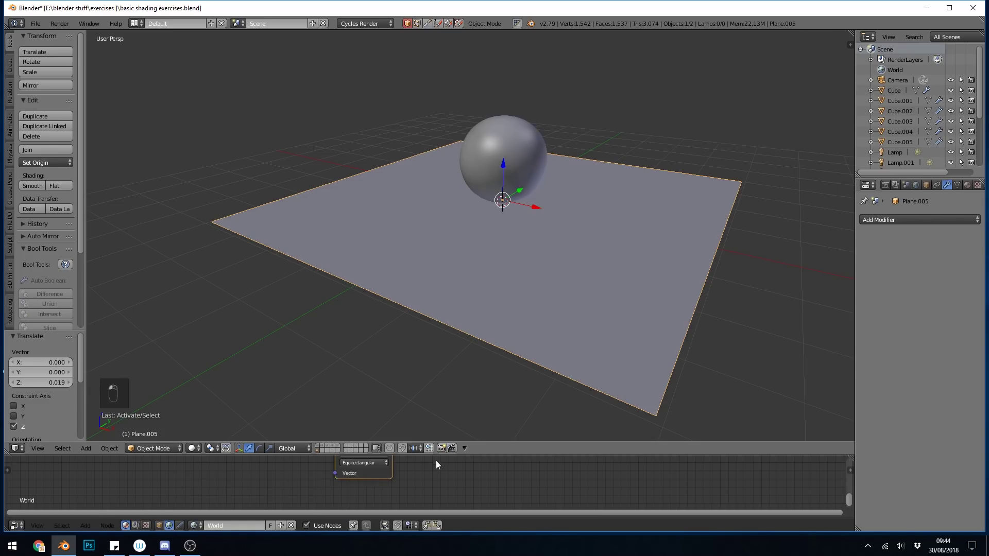
pyautogui.moveTo(436, 454); pyautogui.dragTo(437, 292)
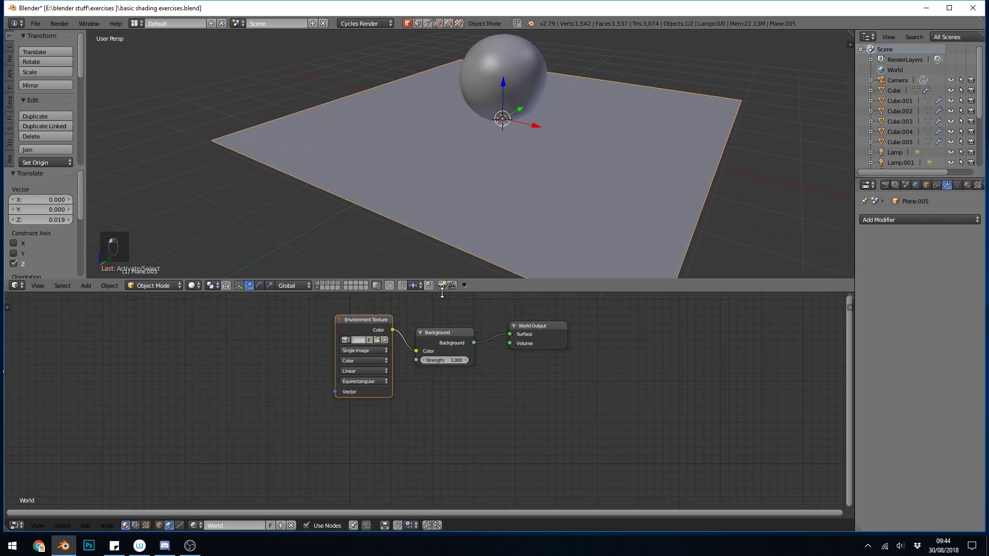
pyautogui.scroll(2, 454, 385)
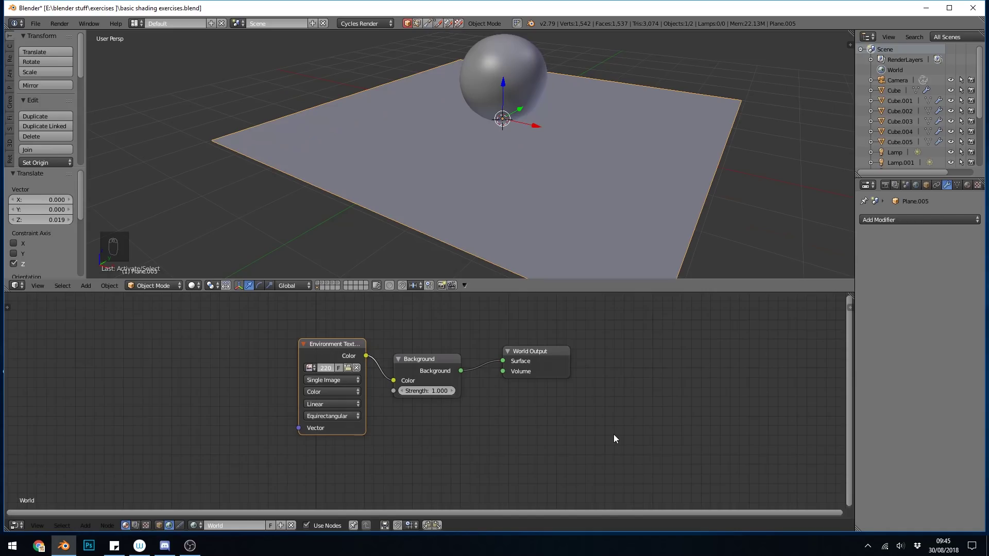
pyautogui.scroll(1, 530, 438)
pyautogui.scroll(1, 529, 438)
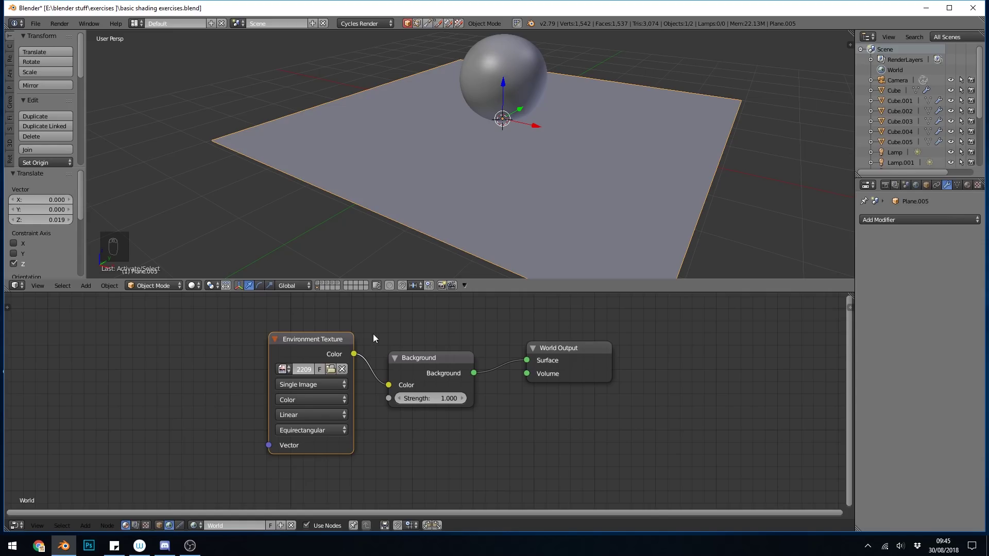
# - Detach the Environment Texture node from the Background node's Color input and place it beside the Background node
pyautogui.moveTo(332, 354); pyautogui.dragTo(218, 397)
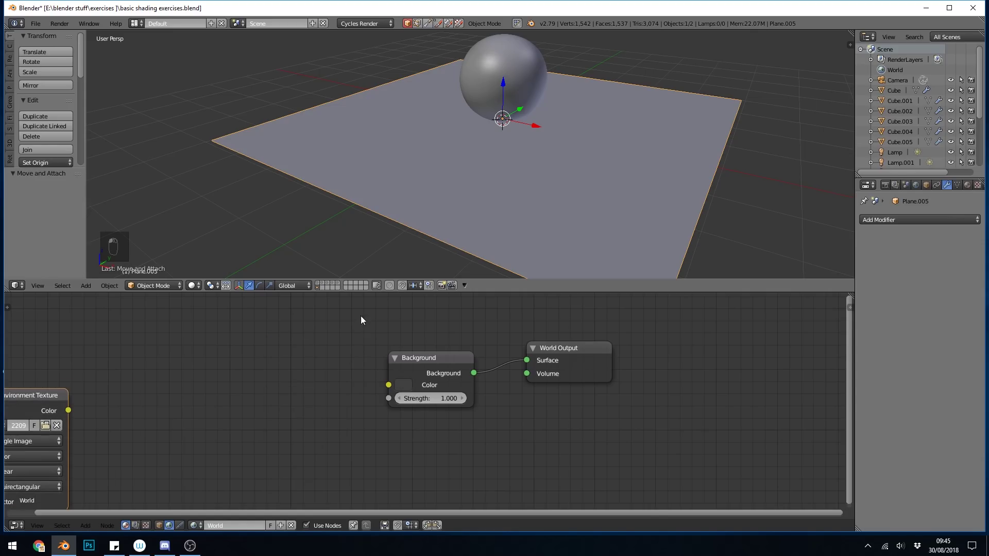
pyautogui.moveTo(46, 397); pyautogui.dragTo(294, 340)
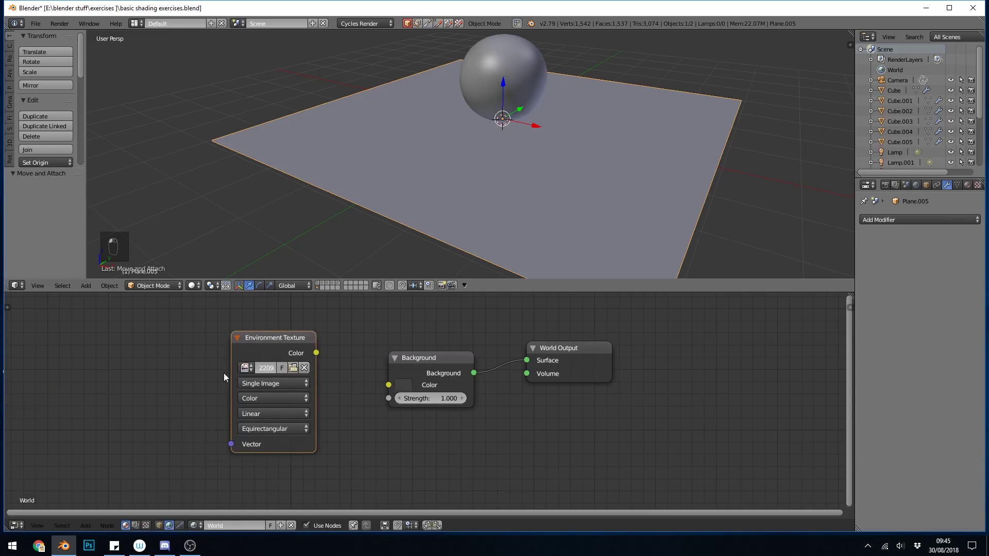
# - Try adding a second Environment Texture node and browse the hdri folder for its image
pyautogui.hotkey('shift', 'a')
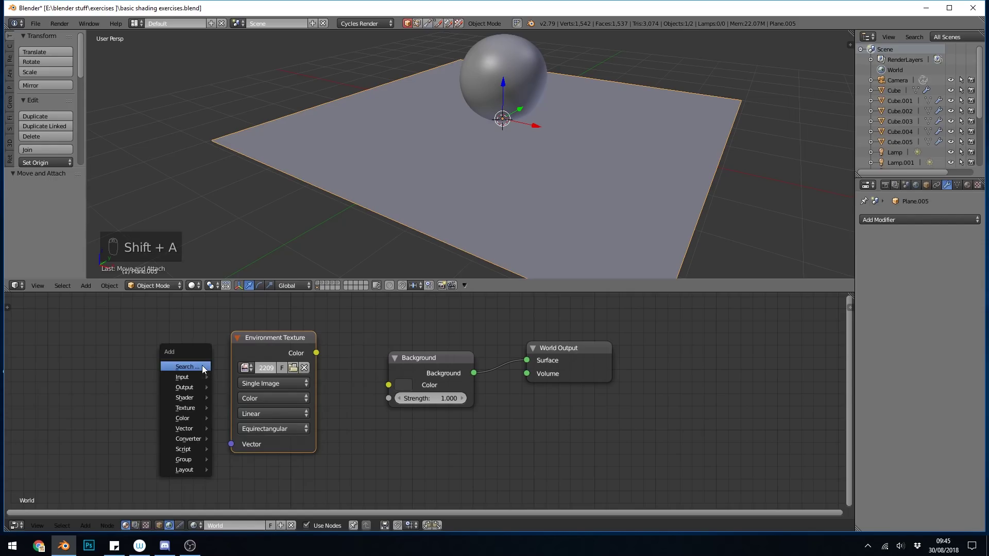
pyautogui.moveTo(190, 408)
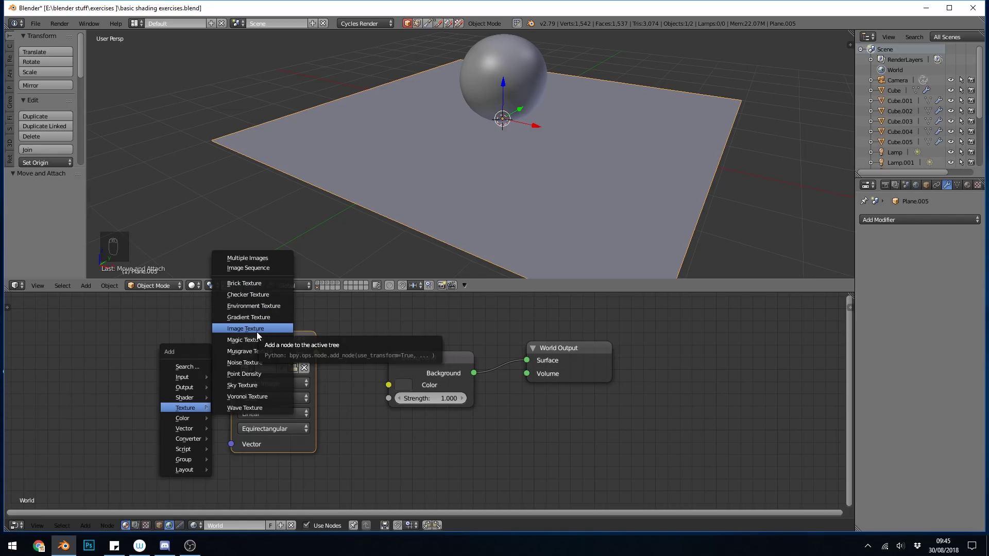
pyautogui.click(268, 306)
pyautogui.click(126, 322)
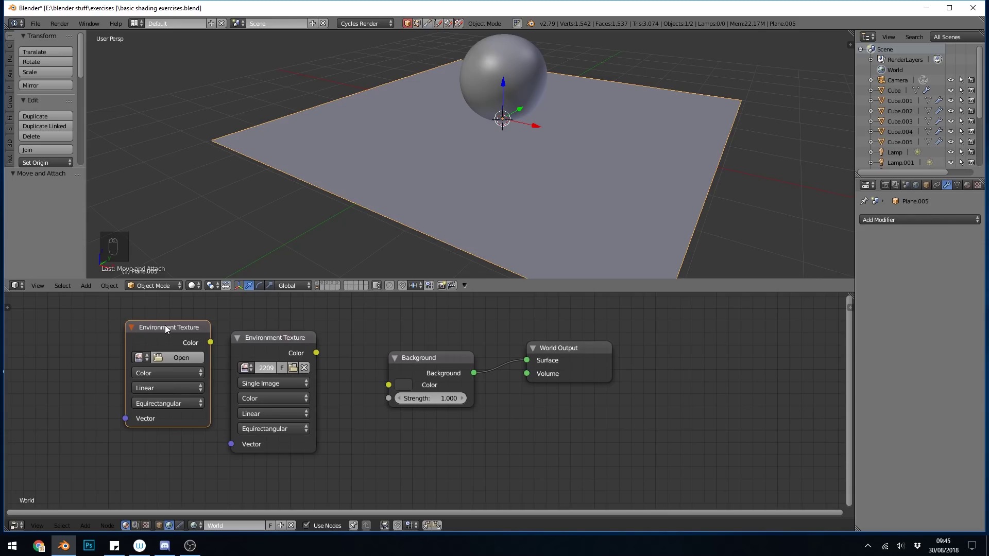
pyautogui.click(178, 357)
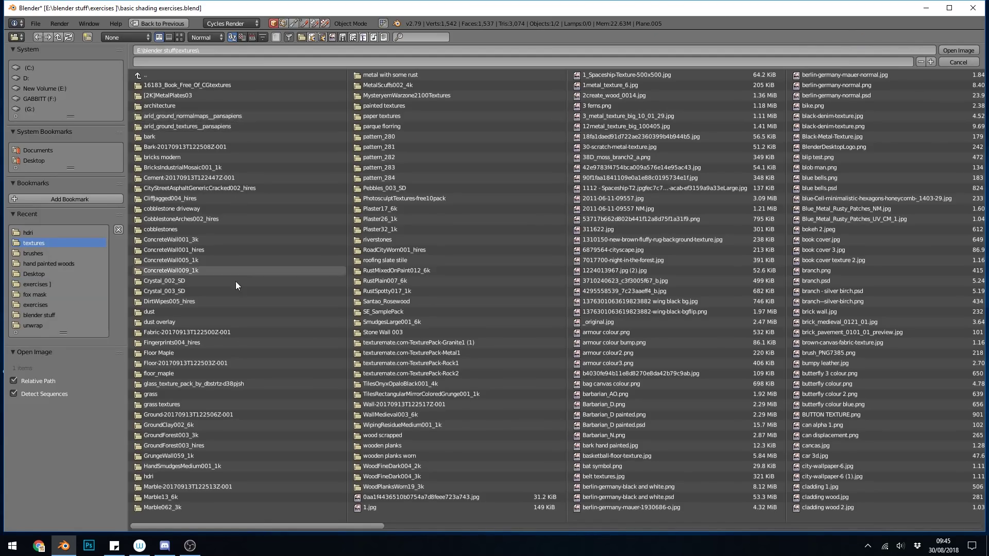
pyautogui.click(28, 232)
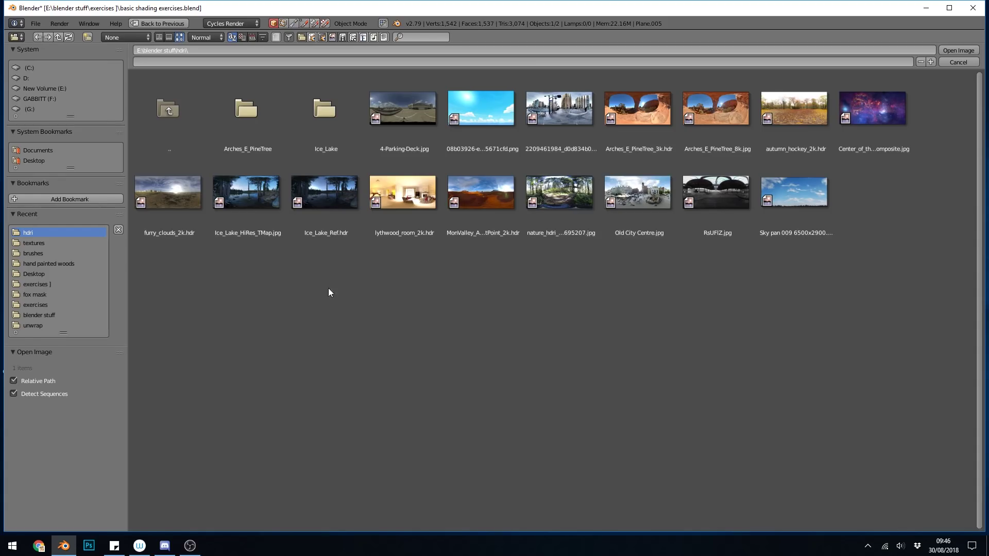
pyautogui.click(958, 62)
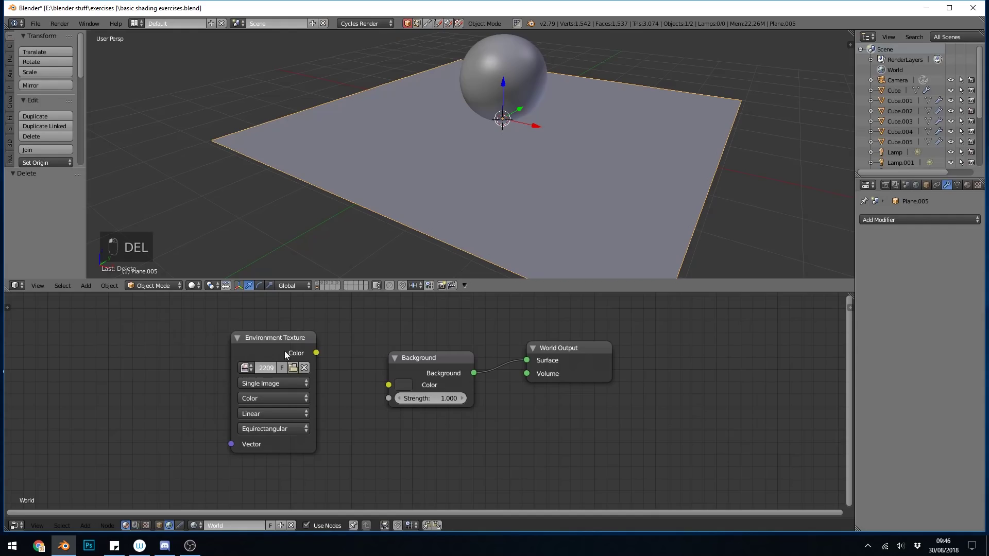
# - Connect the Environment Texture's Color output to the Background node's Color input and preview the scene in Rendered shading
pyautogui.moveTo(317, 353); pyautogui.dragTo(324, 350)
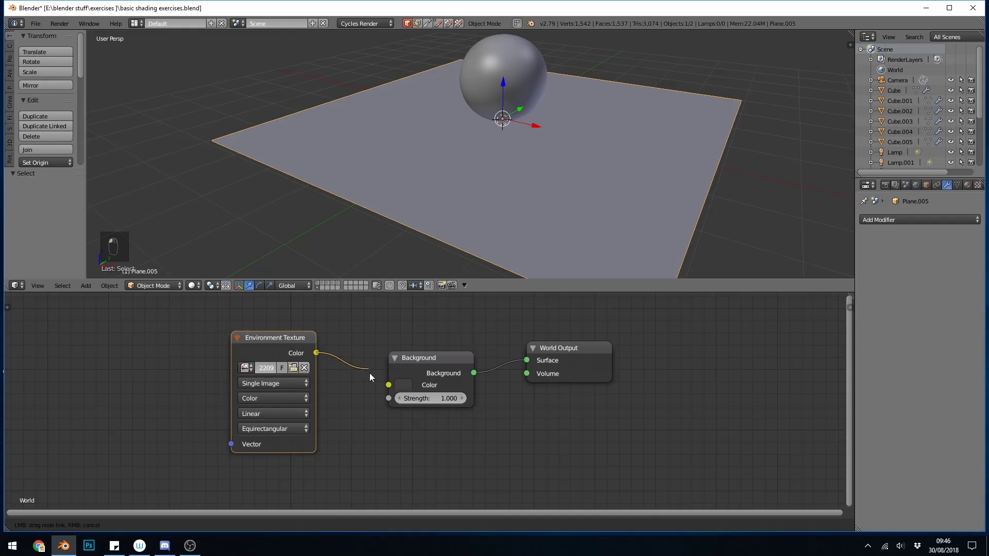
pyautogui.moveTo(370, 374); pyautogui.dragTo(389, 385)
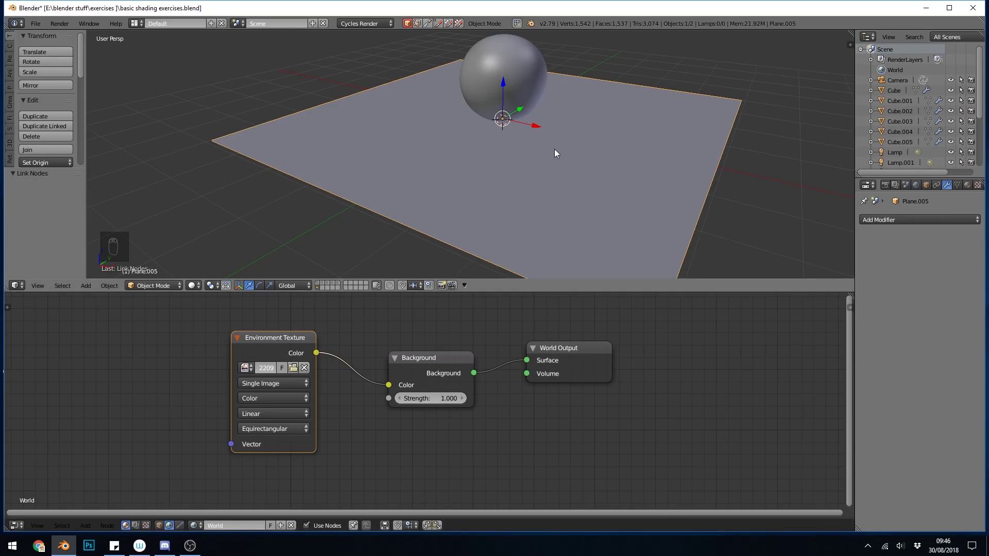
pyautogui.hotkey('shift', 'z')
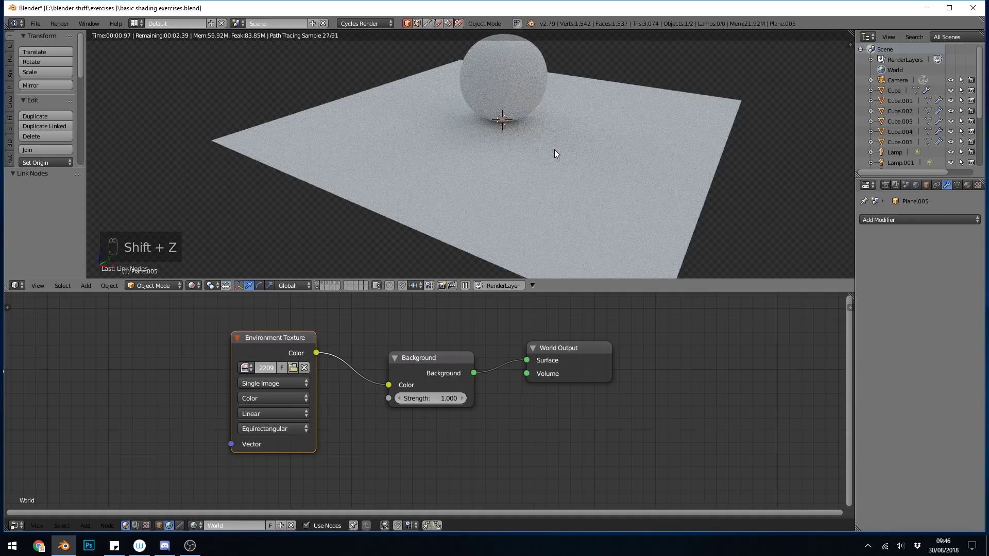
pyautogui.moveTo(555, 150); pyautogui.dragTo(529, 186, button='middle')
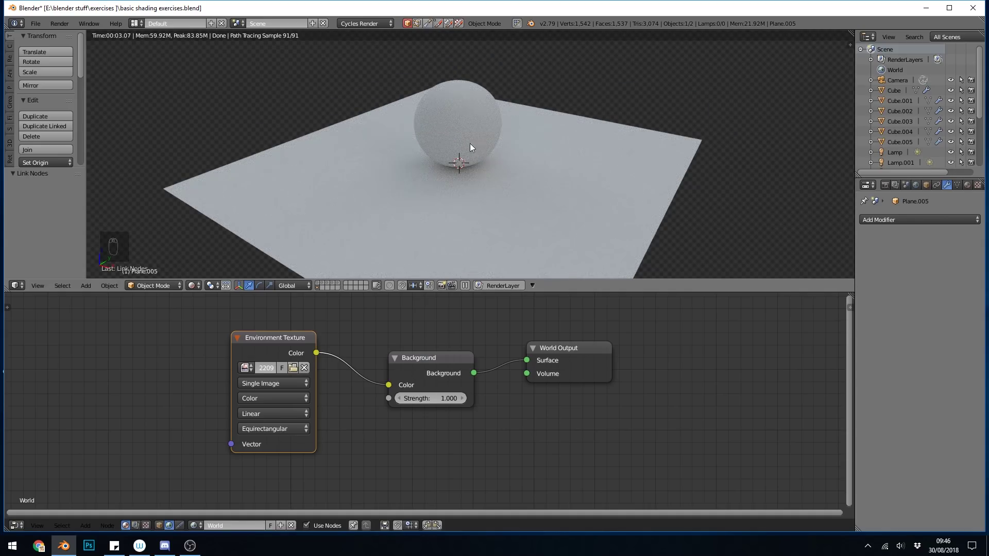
pyautogui.click(193, 286)
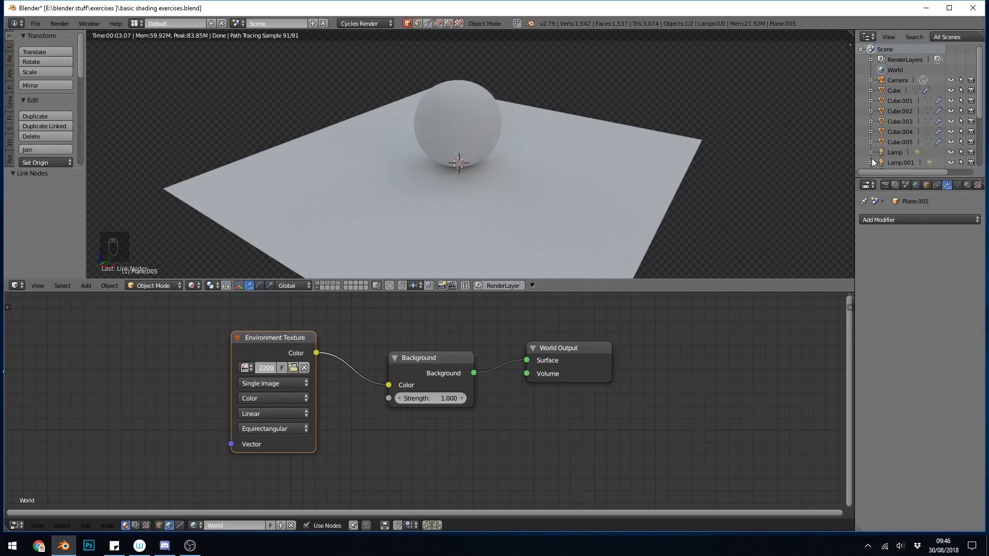
# - Try turning off the film's Transparent option in the render settings to show the HDRI background, and turn it back on
pyautogui.click(885, 185)
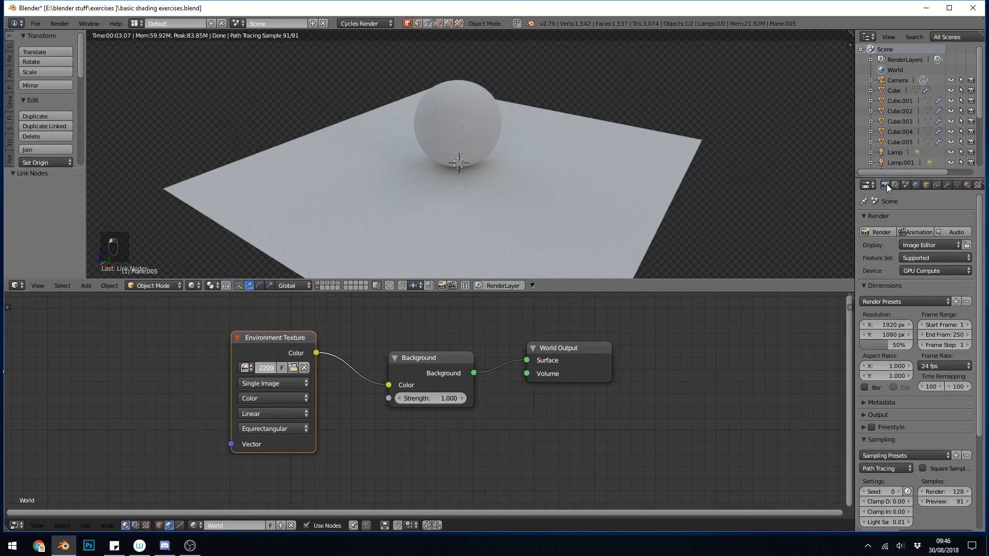
pyautogui.scroll(-5, 889, 342)
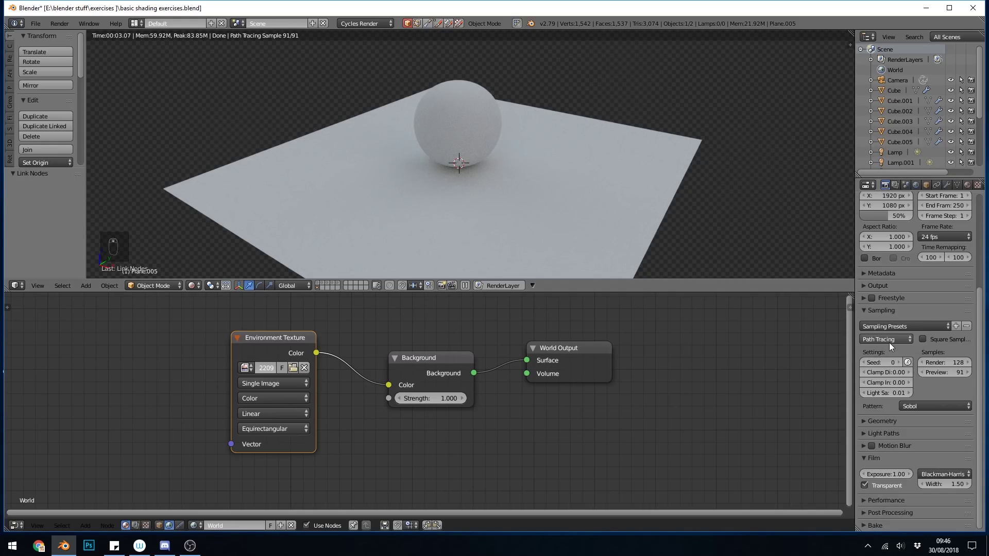
pyautogui.click(865, 486)
pyautogui.click(864, 486)
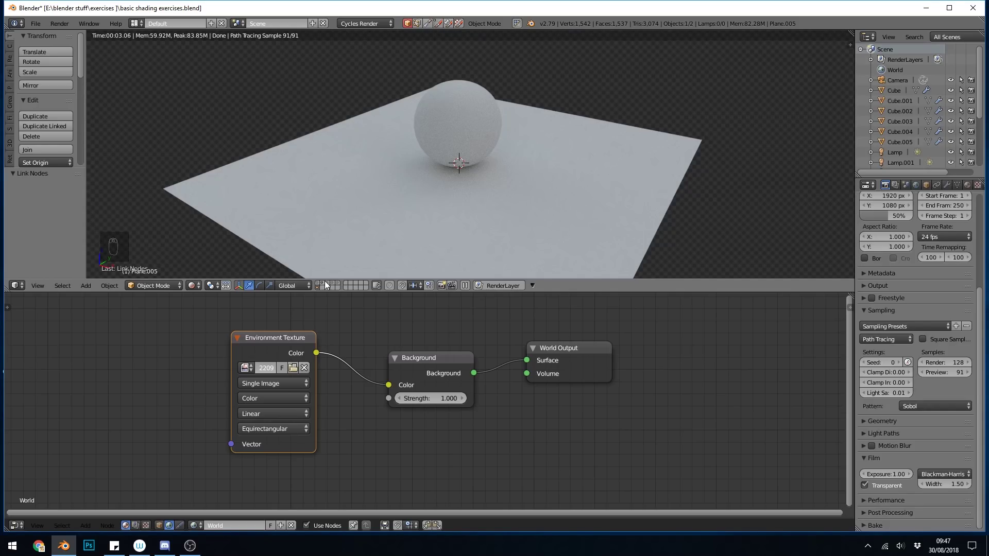
# - Switch the Node Editor to object shaders and select the glass sphere to display its material nodes
pyautogui.hotkey('shift', 'space')
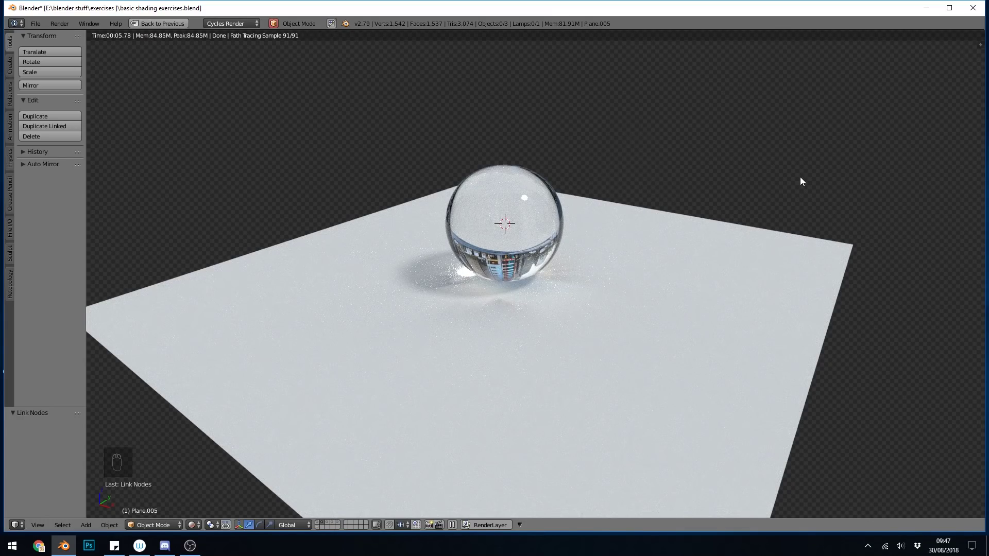
pyautogui.hotkey('shift', 'space')
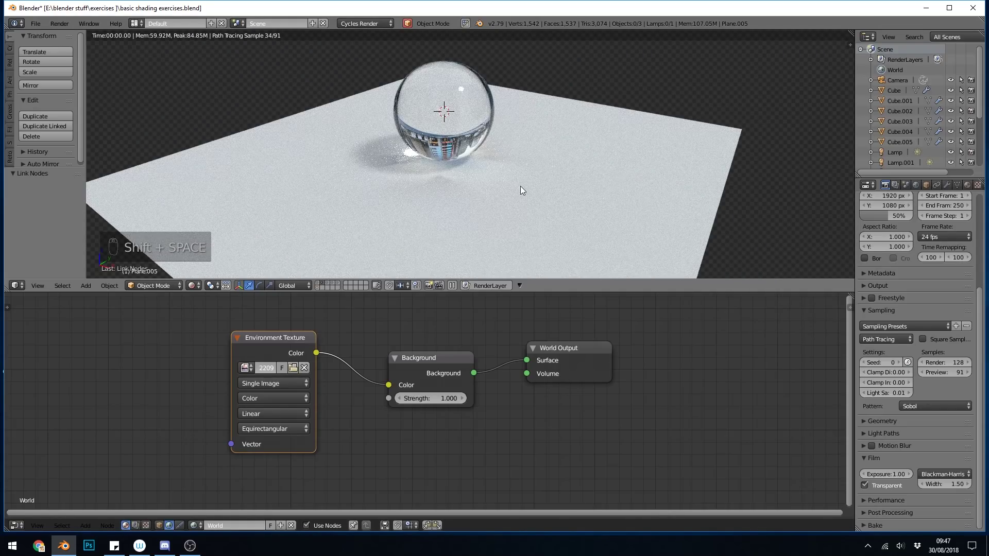
pyautogui.rightClick(459, 91)
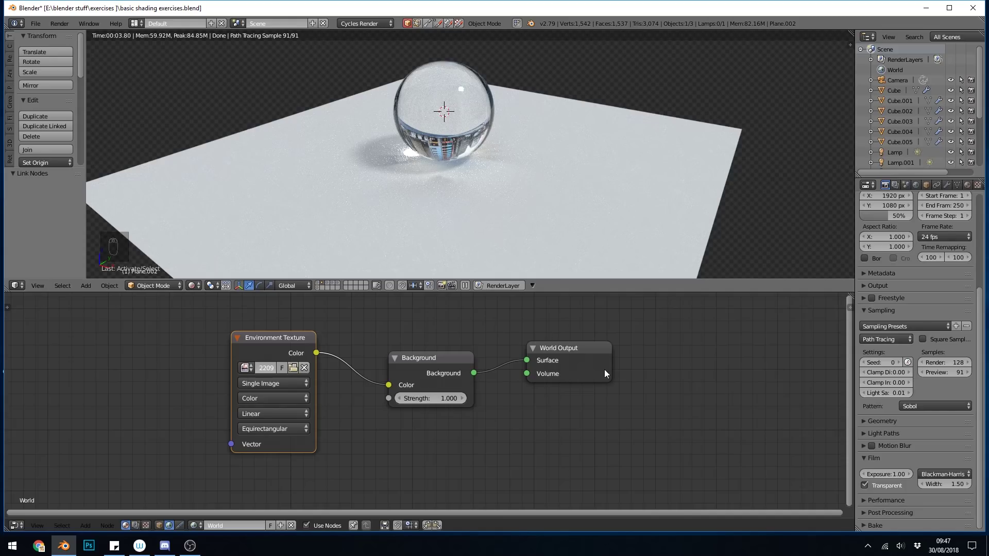
pyautogui.click(160, 525)
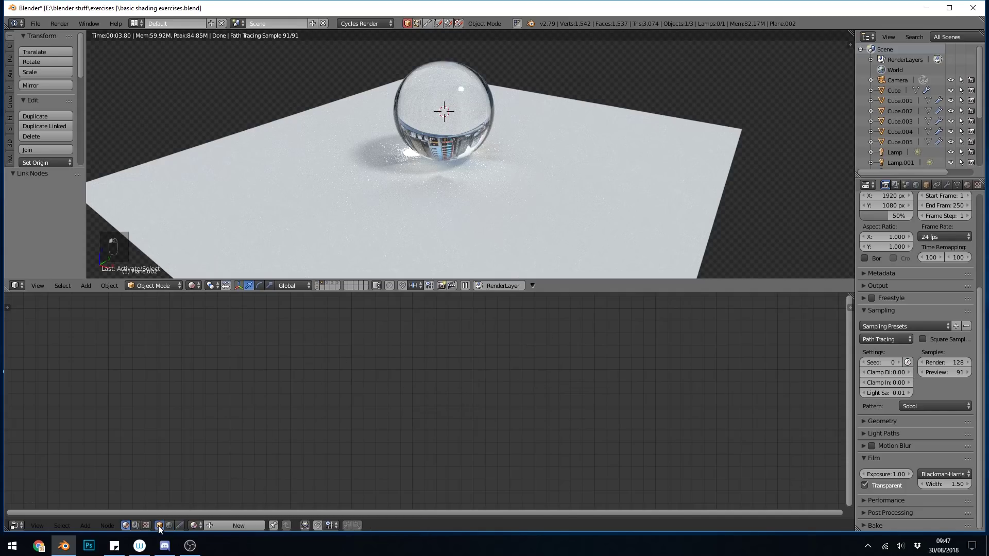
pyautogui.rightClick(451, 140)
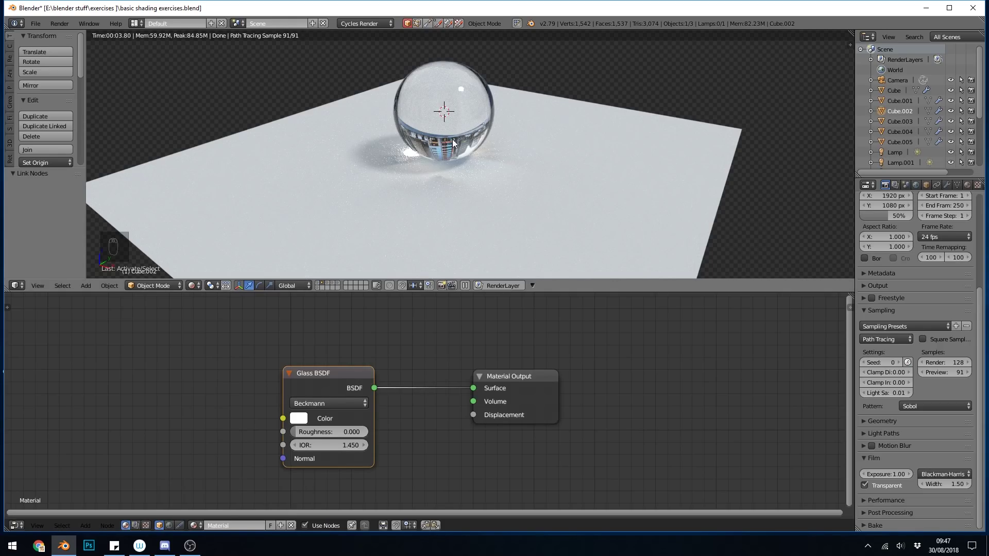
pyautogui.rightClick(474, 90)
pyautogui.hotkey('shift', 'z')
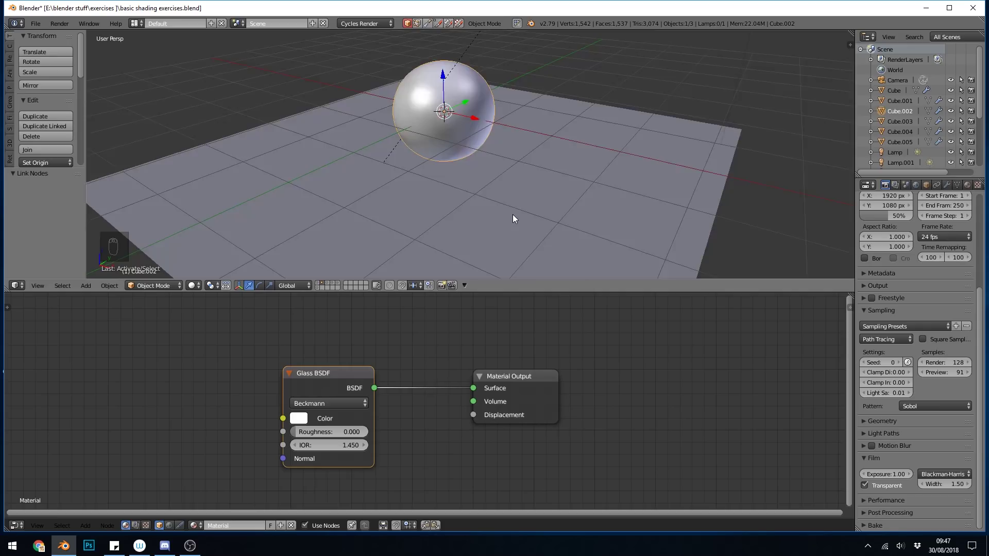
pyautogui.hotkey('shift', 'z')
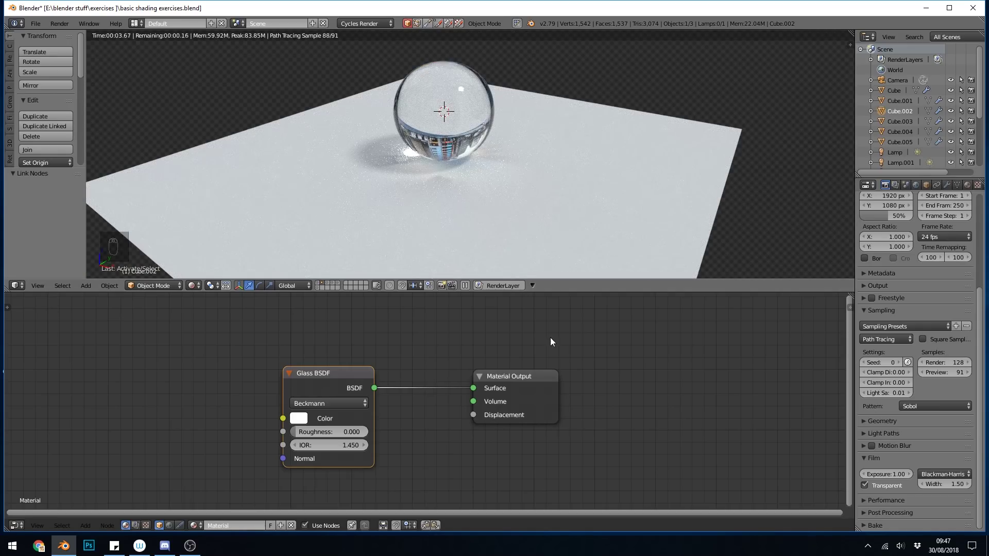
# - Replace the sphere's material with a new one and switch its Diffuse BSDF node to a Glass BSDF
pyautogui.moveTo(337, 381); pyautogui.dragTo(382, 360)
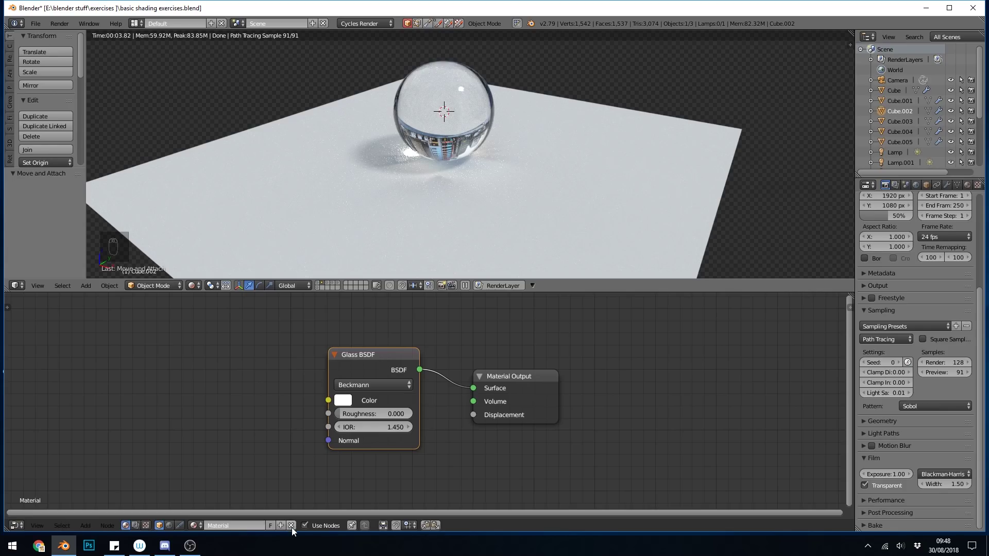
pyautogui.click(294, 527)
pyautogui.click(248, 527)
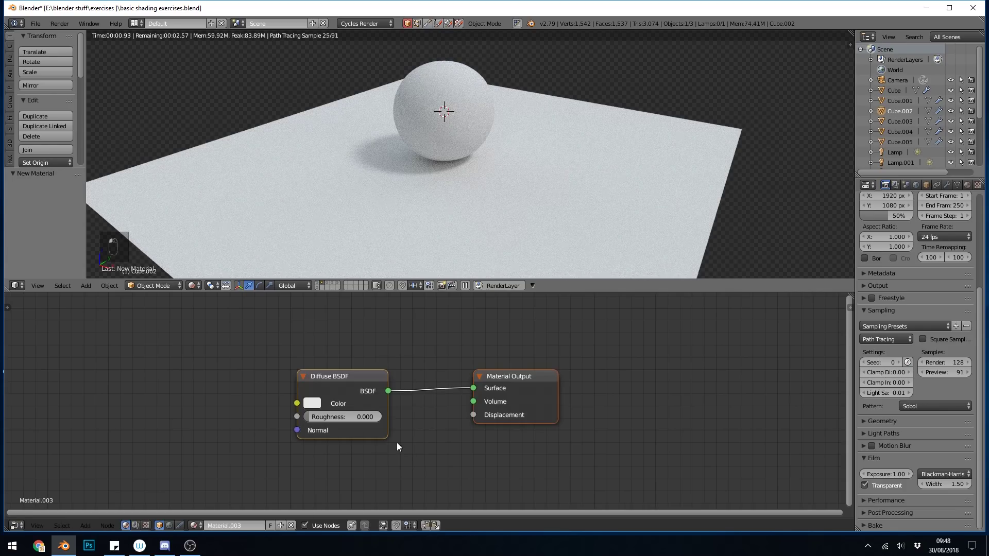
pyautogui.click(356, 379)
pyautogui.hotkey('shift', 's')
pyautogui.moveTo(406, 370)
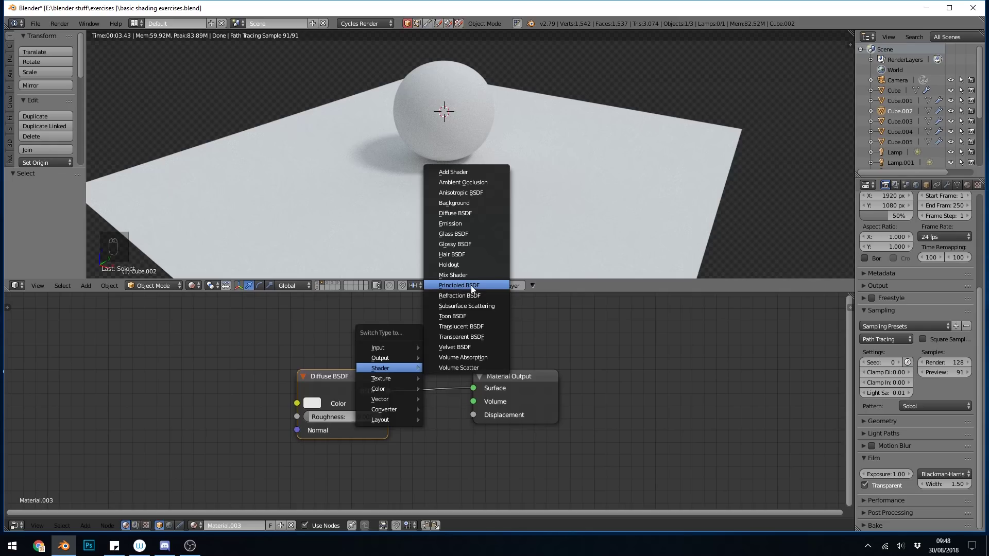
pyautogui.click(463, 233)
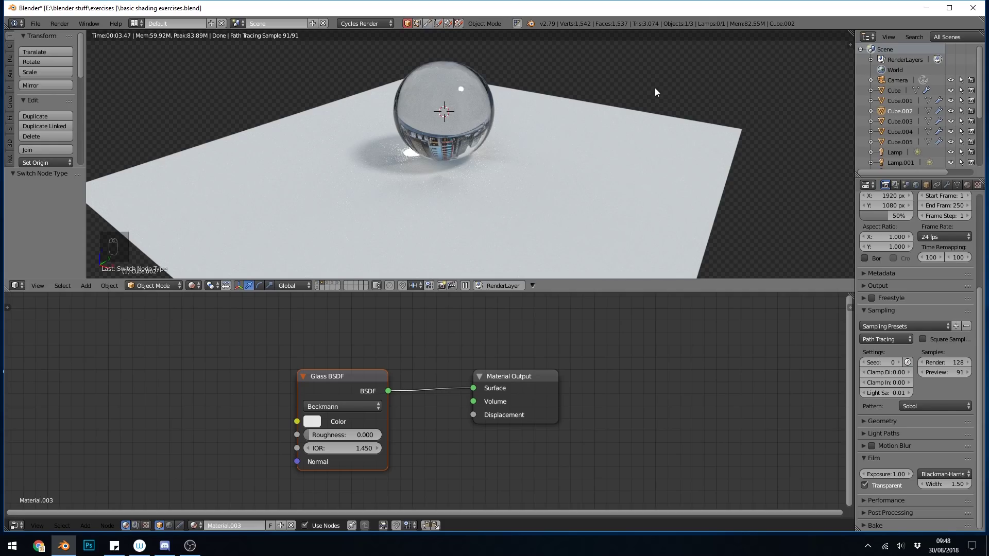
# - Try a different roughness and a blue color on the sphere's Glass BSDF
pyautogui.moveTo(329, 435); pyautogui.dragTo(340, 434)
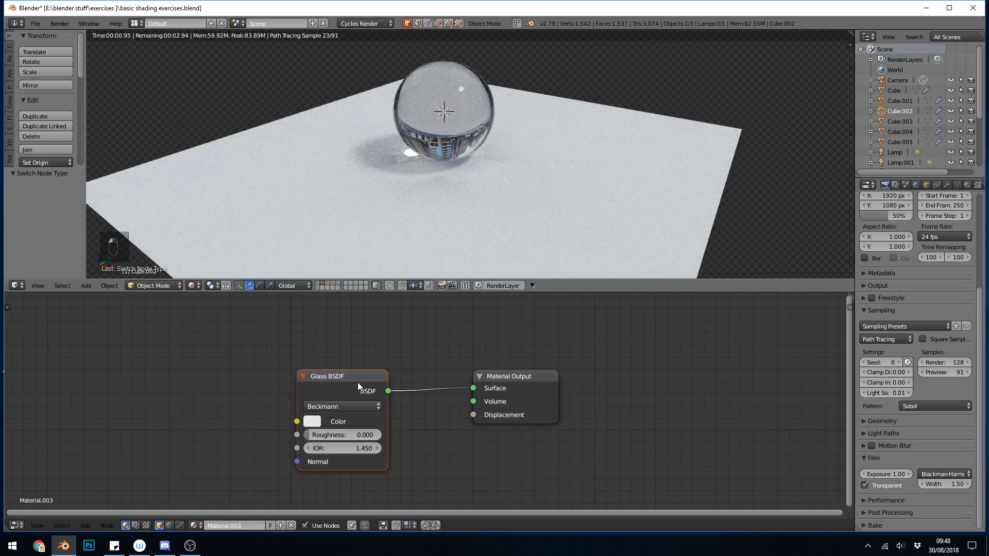
pyautogui.click(313, 422)
pyautogui.click(376, 273)
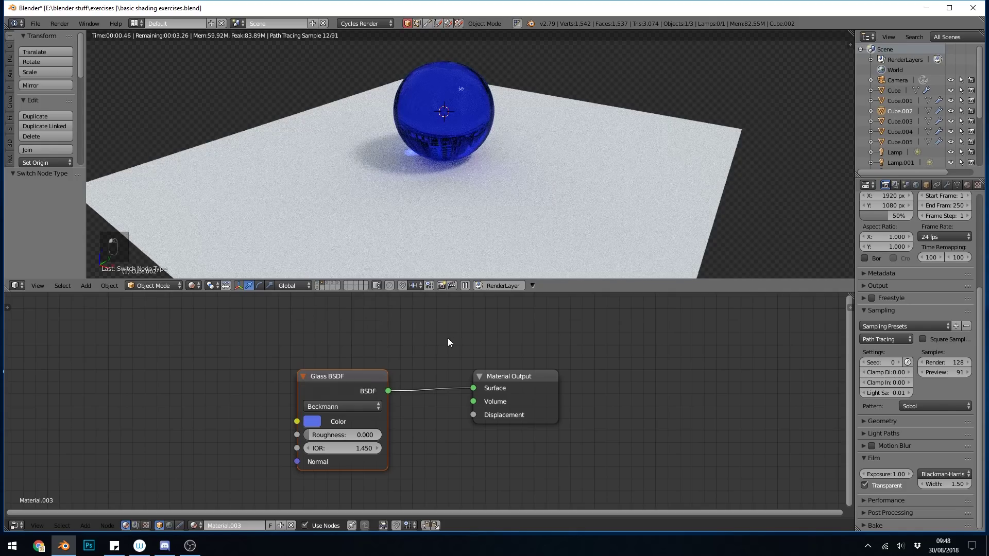
# - Set the Glass BSDF color to pure white and view the deselected sphere in a maximized viewport
pyautogui.click(313, 421)
pyautogui.click(356, 302)
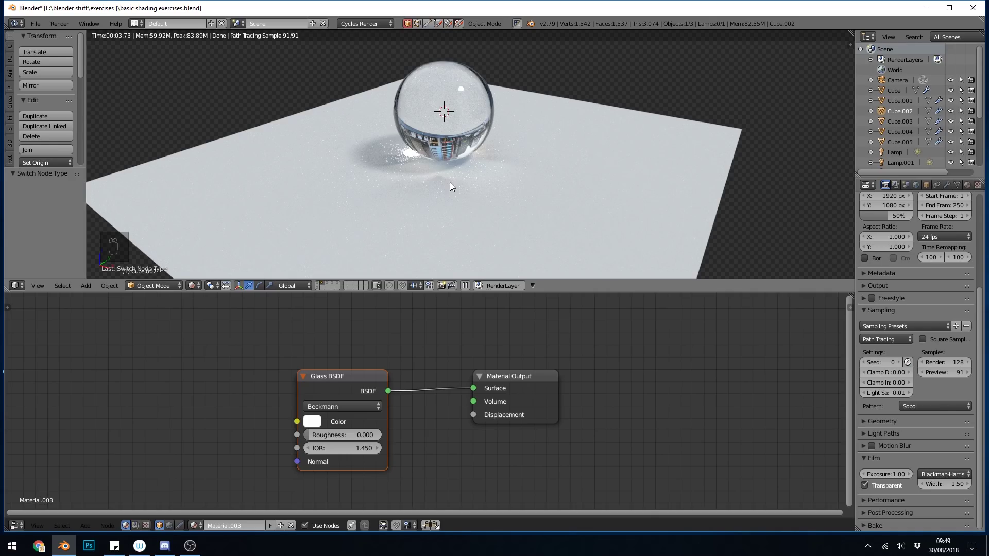
pyautogui.press('a')
pyautogui.hotkey('shift', 'space')
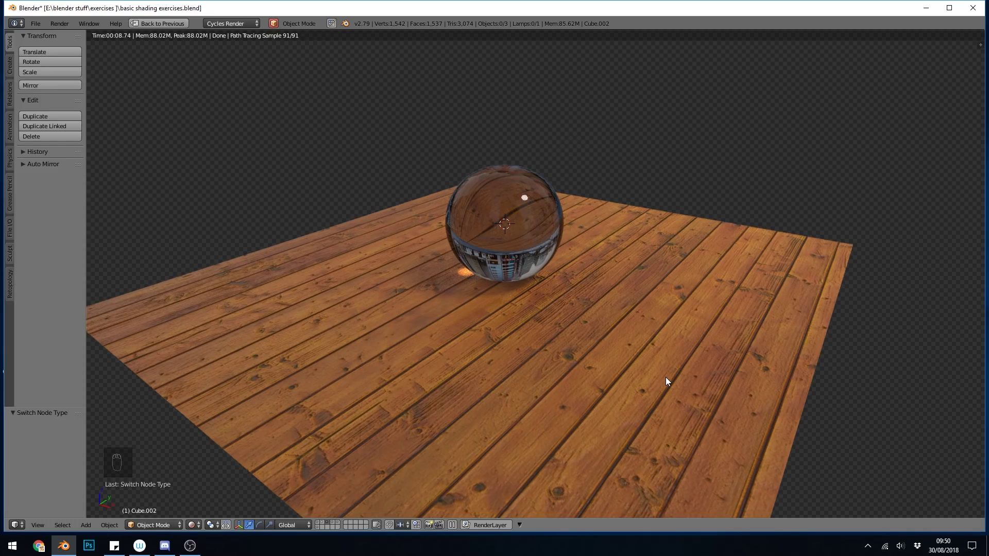
# - Restore the split layout, select the wood plank floor, and examine its Image Texture, Bump and Principled BSDF nodes
pyautogui.hotkey('ctrl', 'Up')
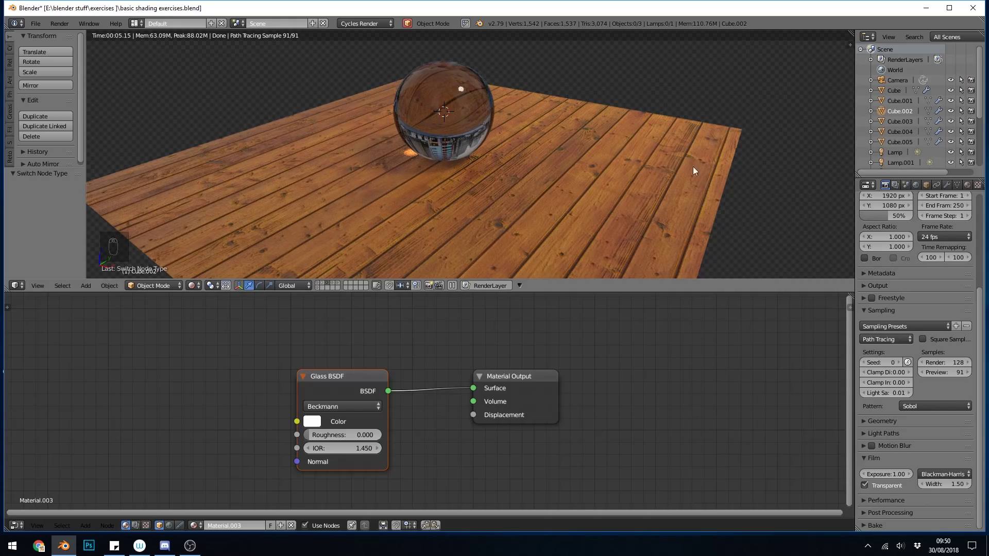
pyautogui.rightClick(681, 159)
pyautogui.moveTo(509, 396); pyautogui.dragTo(634, 334, button='middle')
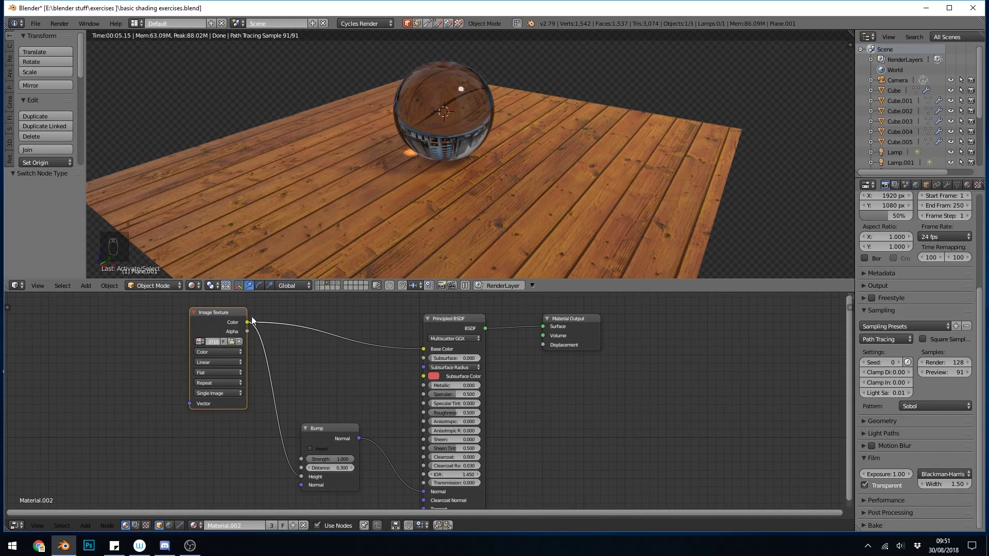
pyautogui.click(211, 318)
pyautogui.moveTo(324, 427); pyautogui.dragTo(329, 410)
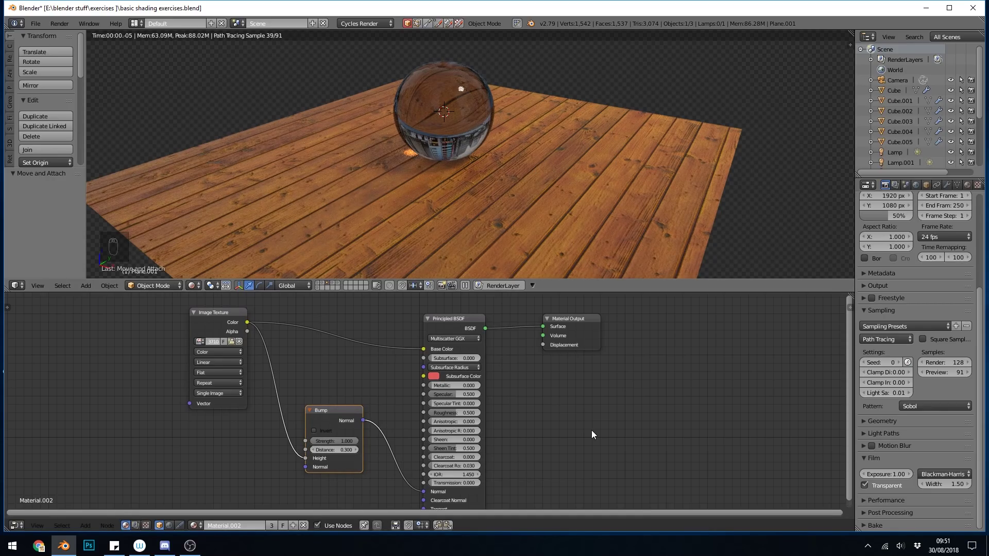
# - Replace the floor's material with a new one, switch its Diffuse BSDF to a Principled BSDF, and move it nearer the Material Output
pyautogui.click(304, 526)
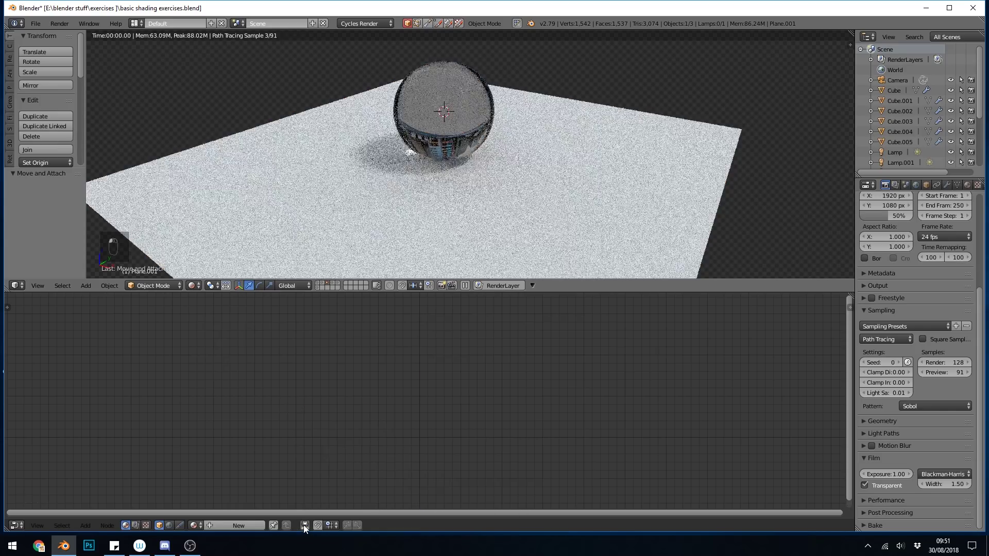
pyautogui.click(237, 526)
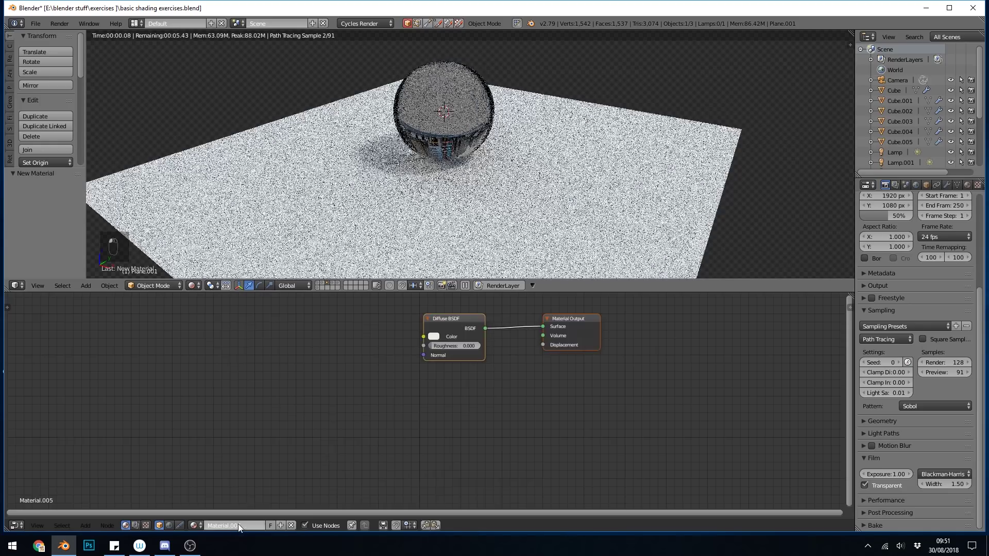
pyautogui.click(363, 353)
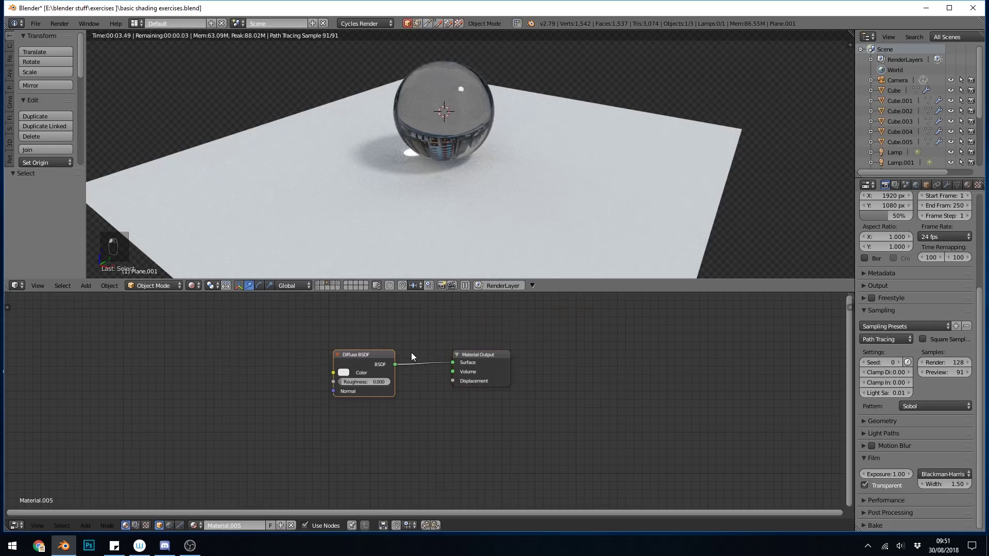
pyautogui.hotkey('shift', 's')
pyautogui.moveTo(412, 353)
pyautogui.click(486, 271)
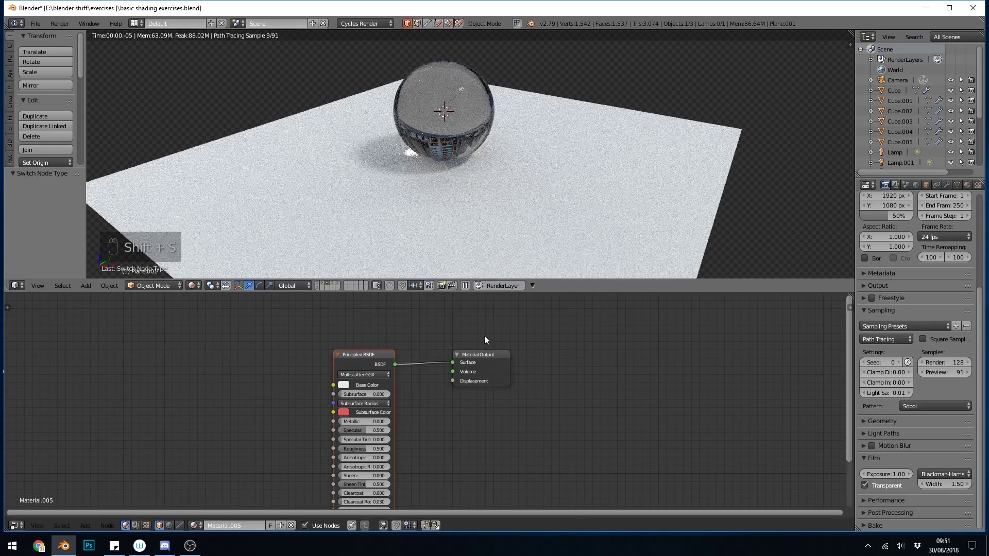
pyautogui.moveTo(362, 355); pyautogui.dragTo(470, 329)
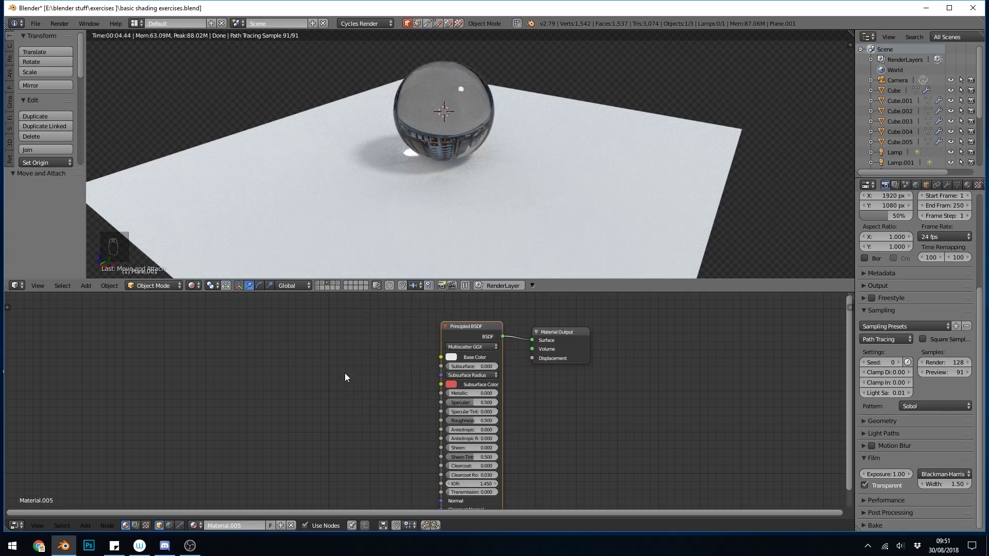
# - Add an Image Texture node in the free space beside the floor's Principled BSDF
pyautogui.hotkey('shift', 'a')
pyautogui.moveTo(353, 364)
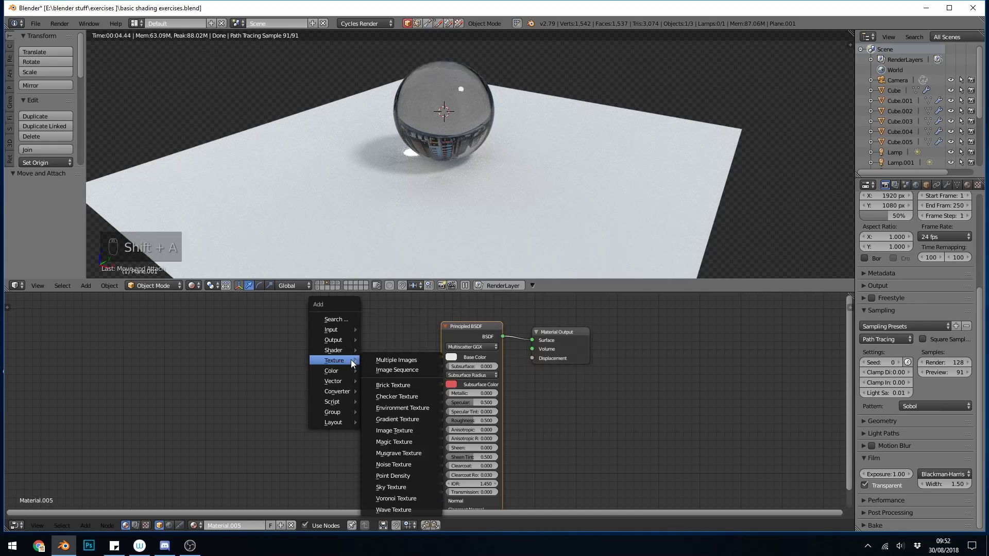
pyautogui.click(416, 429)
pyautogui.click(318, 323)
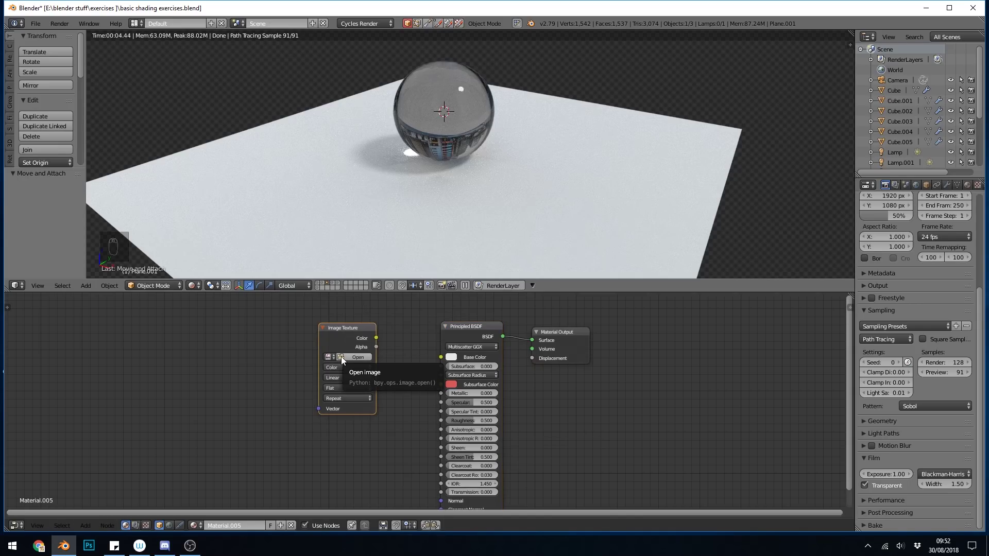
# - Load the orange wood plank picture from the textures folder into the Image Texture and link its Color to the Principled BSDF's Base Color
pyautogui.click(345, 357)
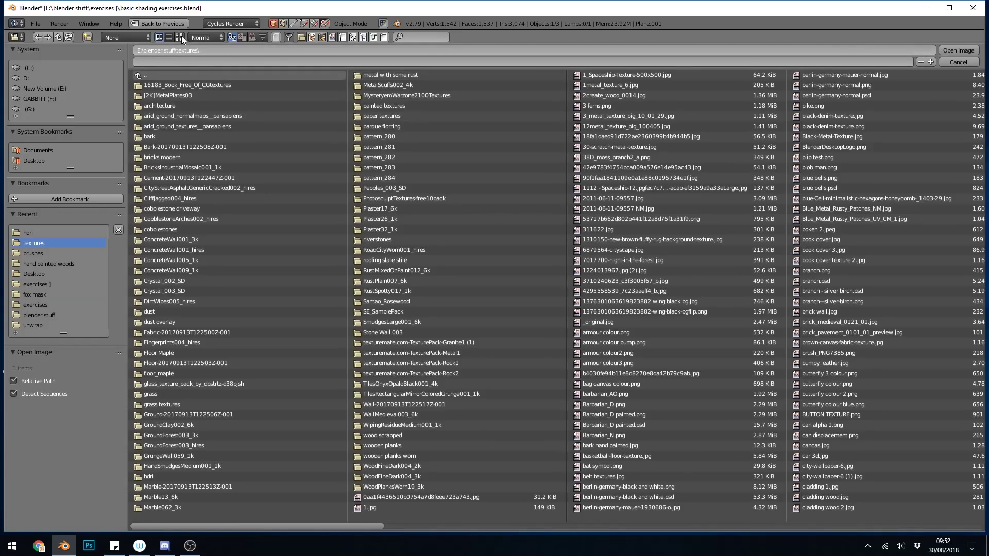
pyautogui.click(180, 36)
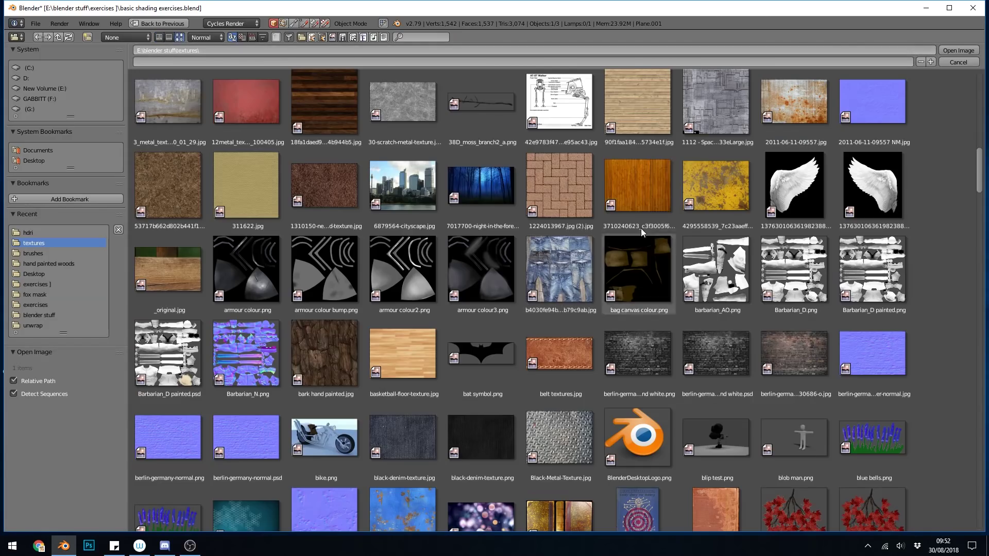
pyautogui.click(631, 200)
pyautogui.press('Return')
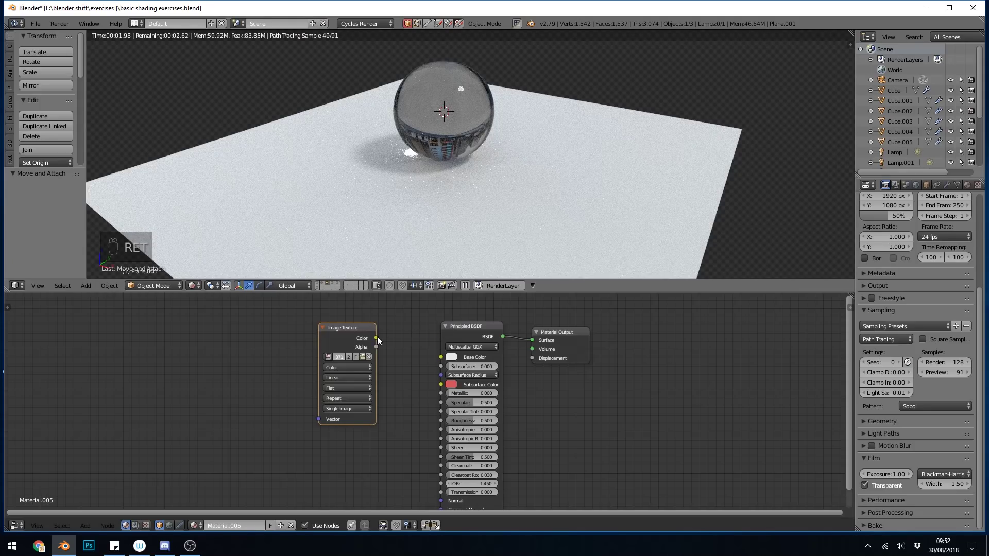
pyautogui.moveTo(376, 338); pyautogui.dragTo(441, 357)
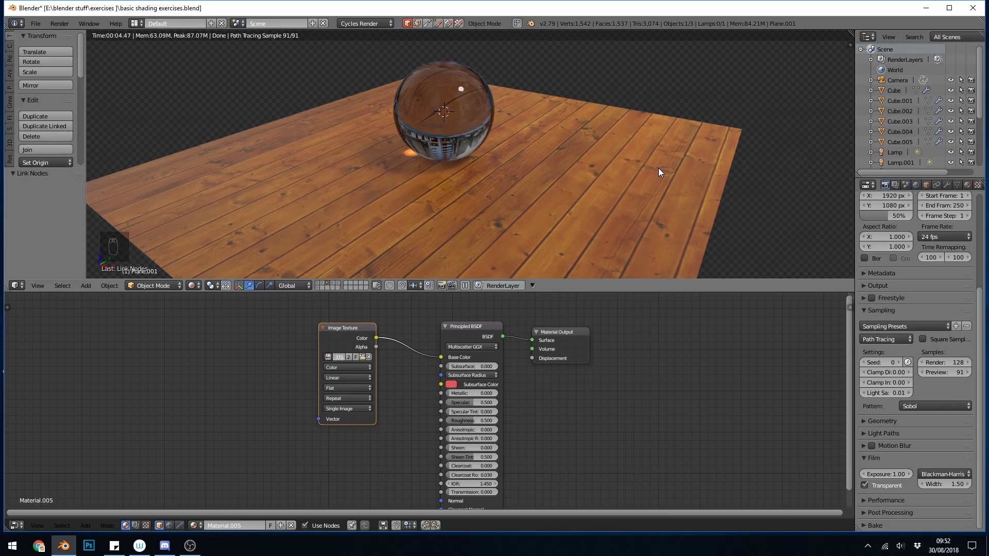
# - Unwrap the floor plane's face in Edit Mode with the standard Unwrap and return the viewport to rendered shading
pyautogui.hotkey('shift', 'z')
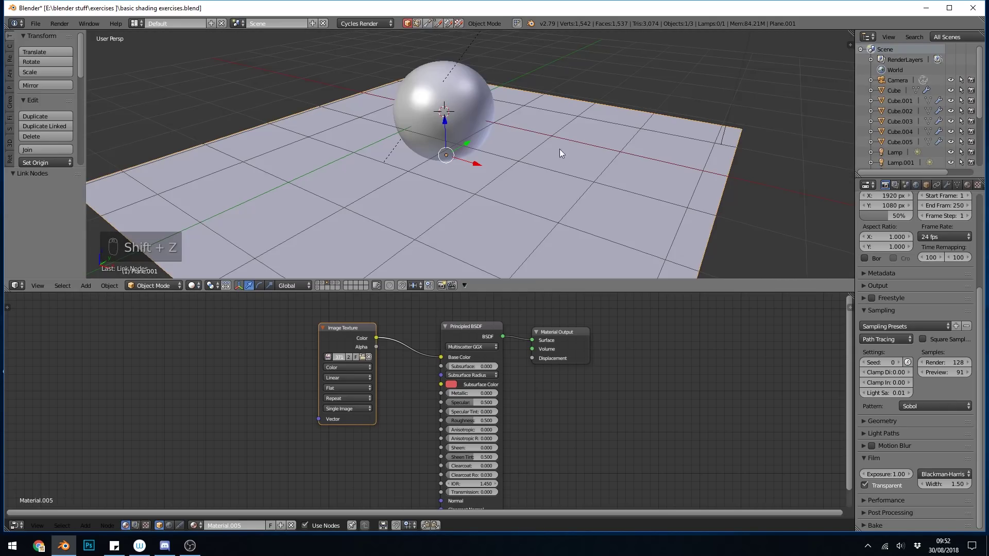
pyautogui.press('Tab')
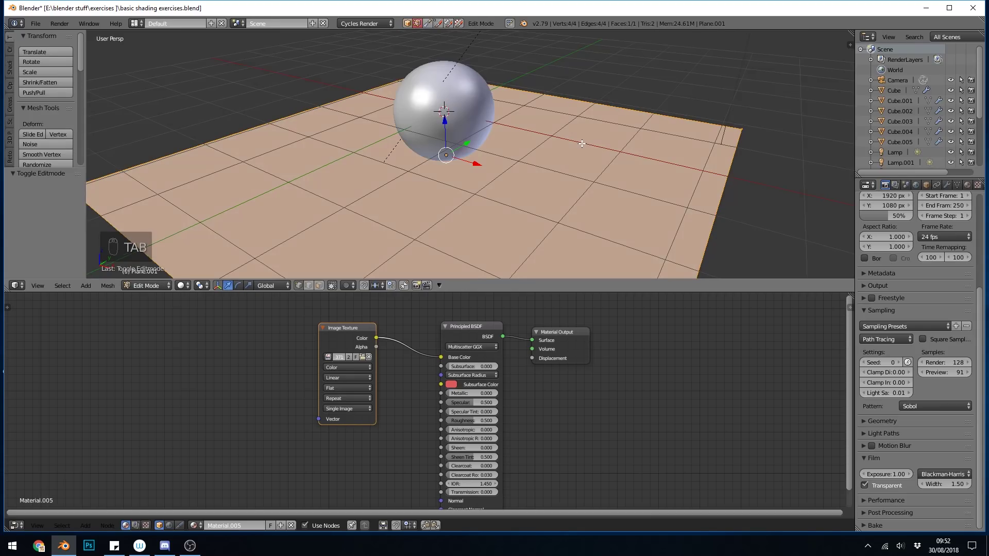
pyautogui.press('u')
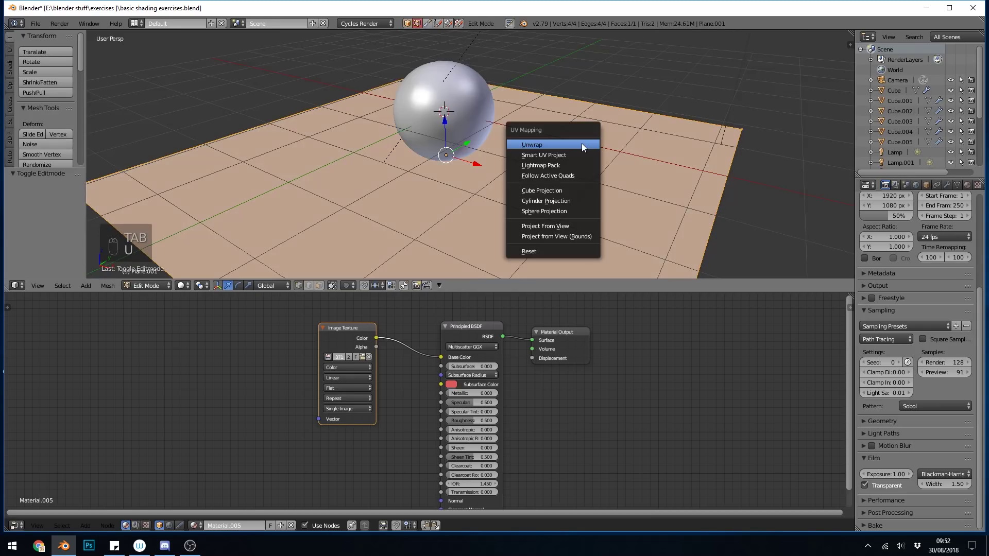
pyautogui.click(551, 145)
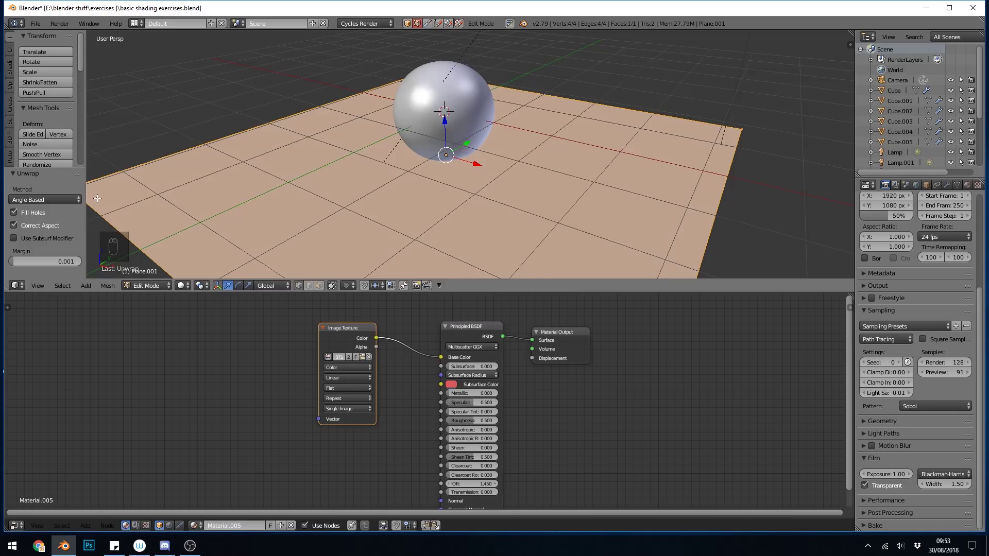
pyautogui.press('u')
pyautogui.hotkey('shift', 'z')
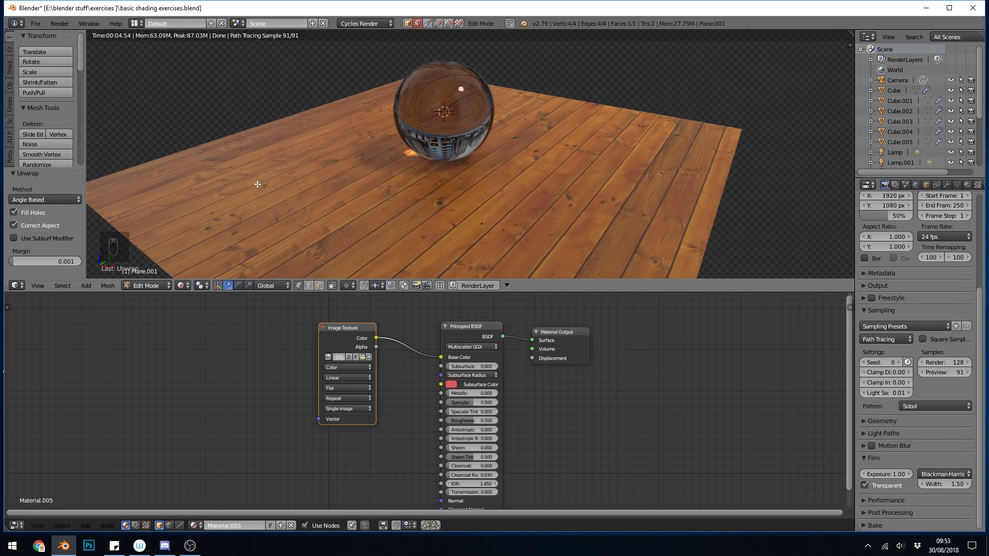
# - Move the Image Texture node farther away from the Principled BSDF to make room for another node
pyautogui.moveTo(345, 329); pyautogui.dragTo(216, 316)
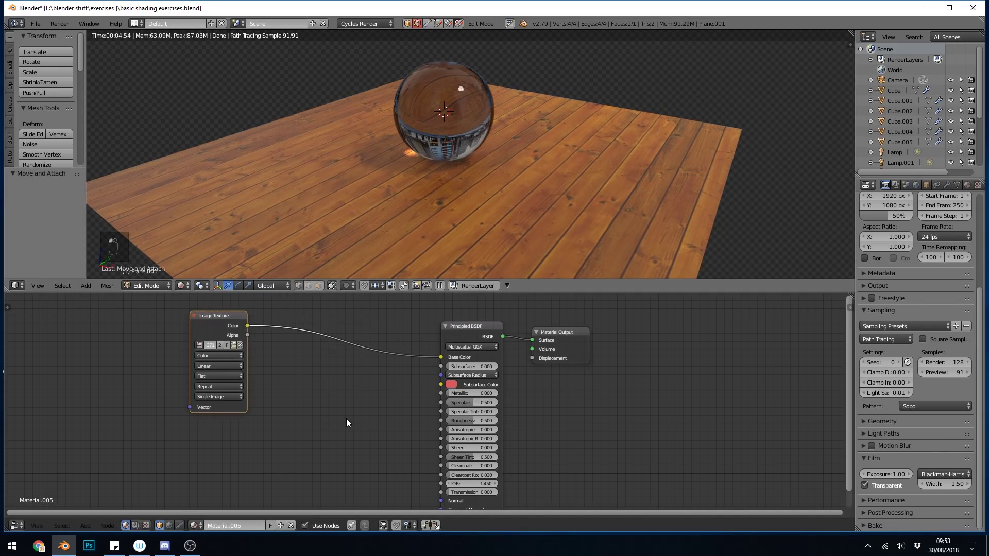
# - Add a Bump node between the Image Texture and Principled BSDF using the node search, and delete it
pyautogui.hotkey('shift', 'a')
pyautogui.moveTo(346, 427)
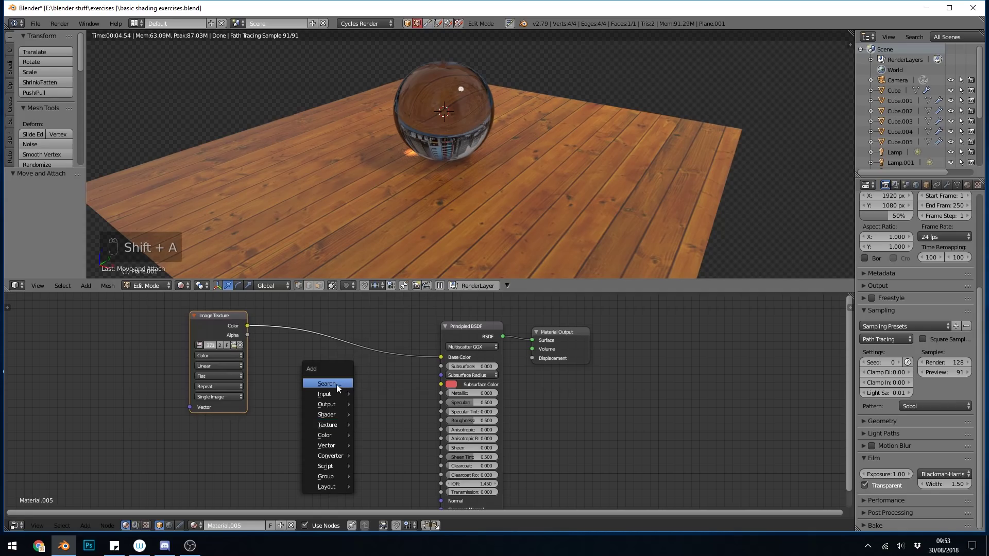
pyautogui.click(336, 384)
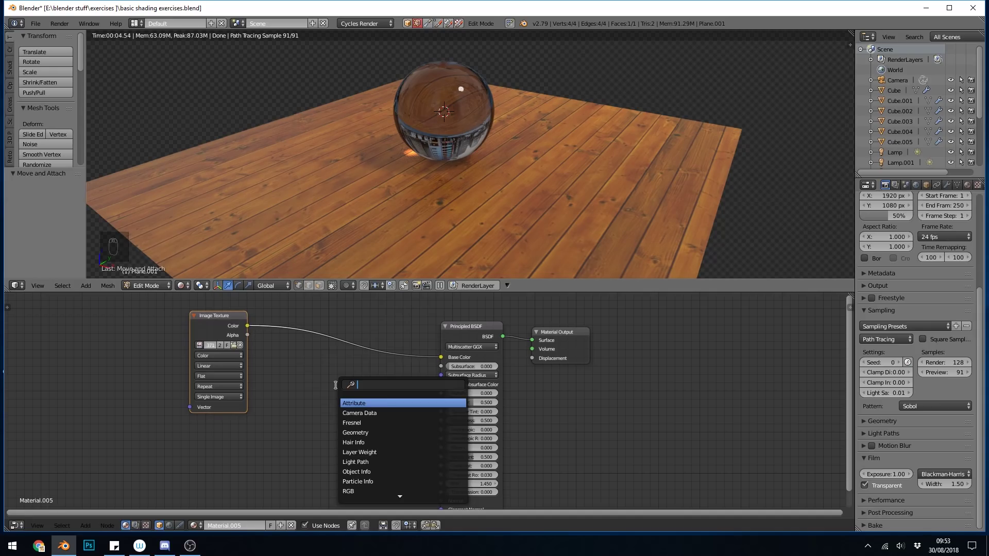
pyautogui.write('bump')
pyautogui.press('Return')
pyautogui.click(337, 412)
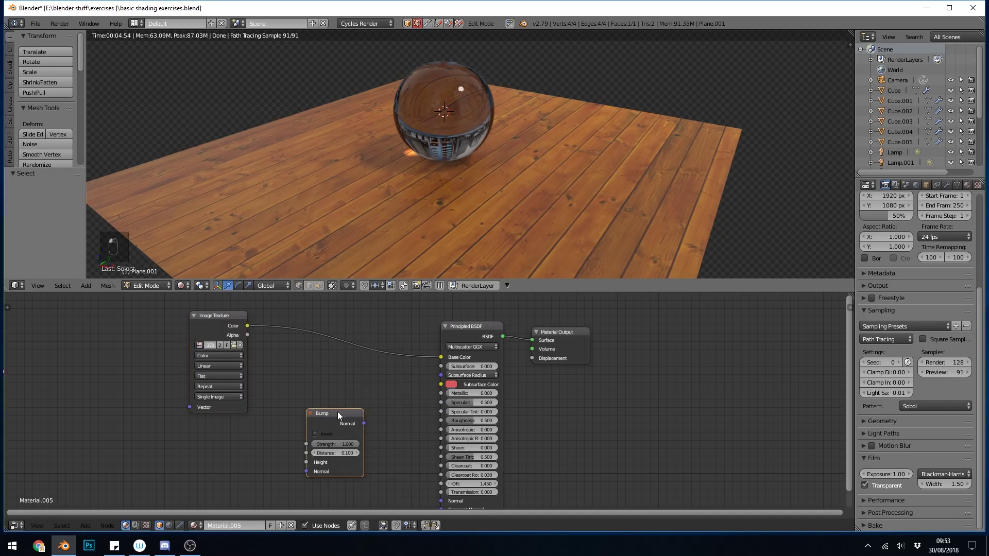
pyautogui.press('Delete')
# - Add a Bump node from the Vector category, link the Image Texture's Color to its Height and its Normal to the Principled BSDF's Normal
pyautogui.hotkey('shift', 'a')
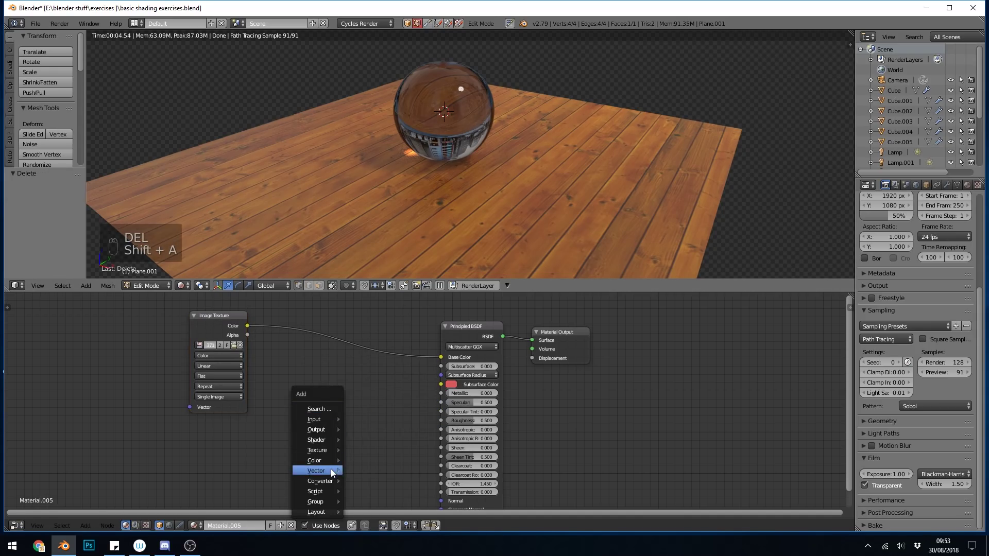
pyautogui.moveTo(331, 470)
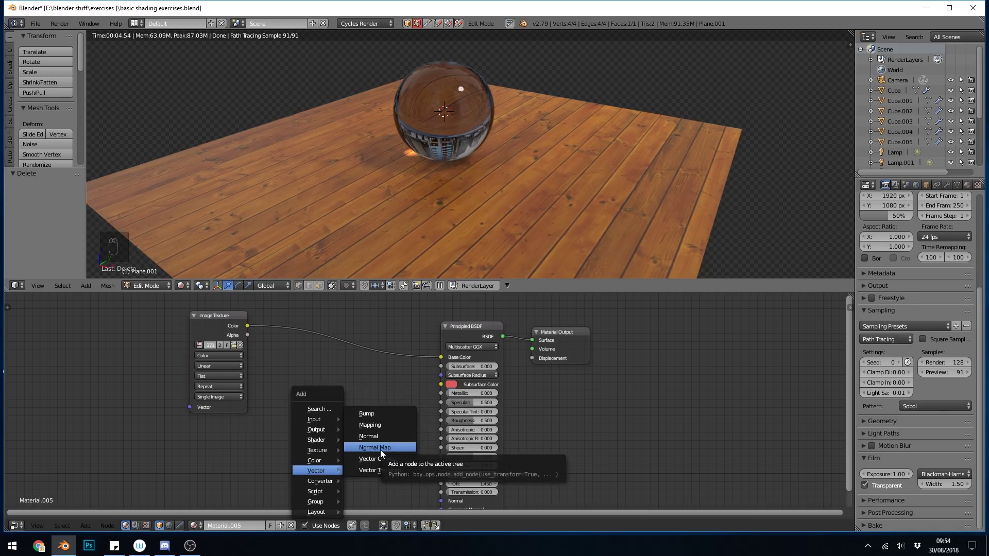
pyautogui.click(379, 412)
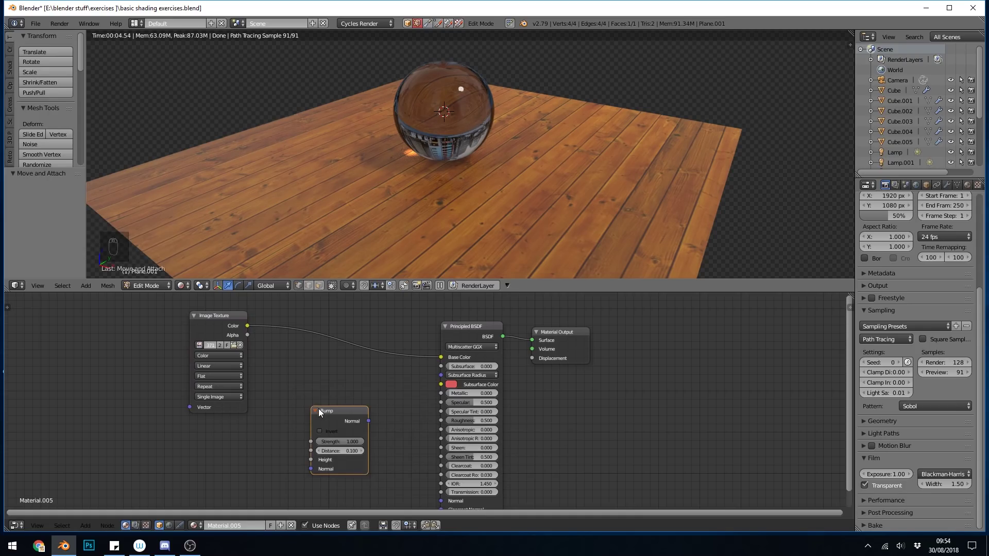
pyautogui.moveTo(246, 325); pyautogui.dragTo(311, 459)
pyautogui.moveTo(369, 421); pyautogui.dragTo(441, 500)
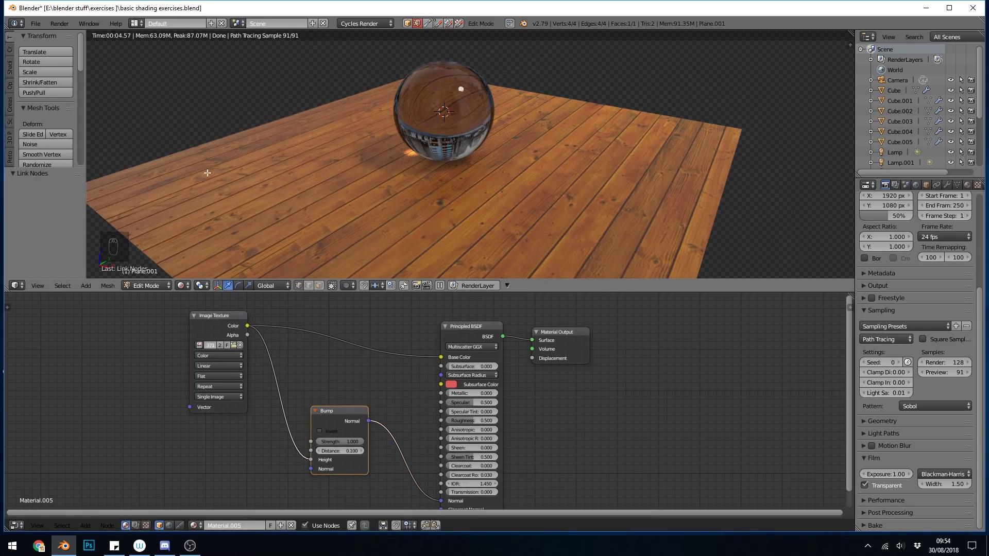
# - Compare the floor with a Bump distance of 0.200 and with the Bump's Normal link cut, restoring the 0.100 distance and the link
pyautogui.click(363, 451)
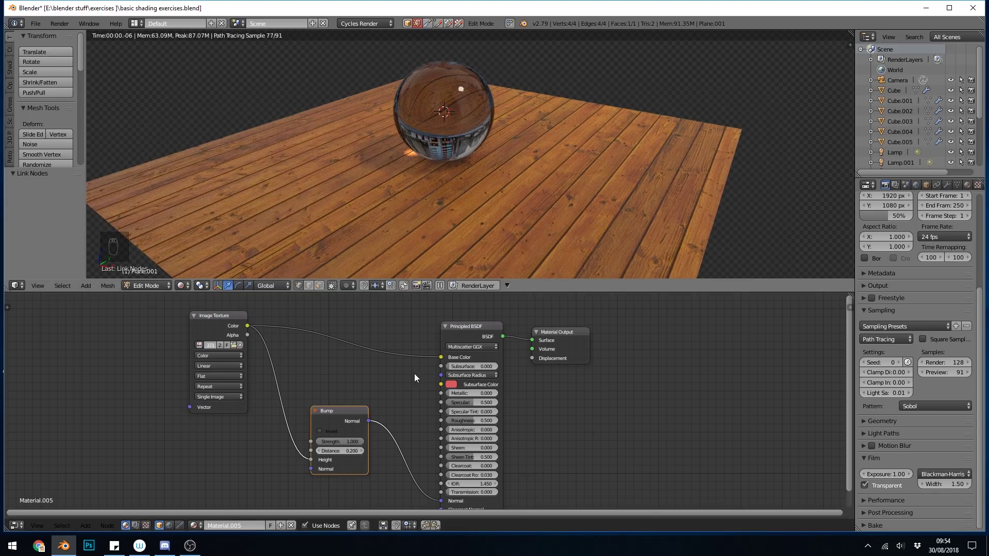
pyautogui.click(318, 450)
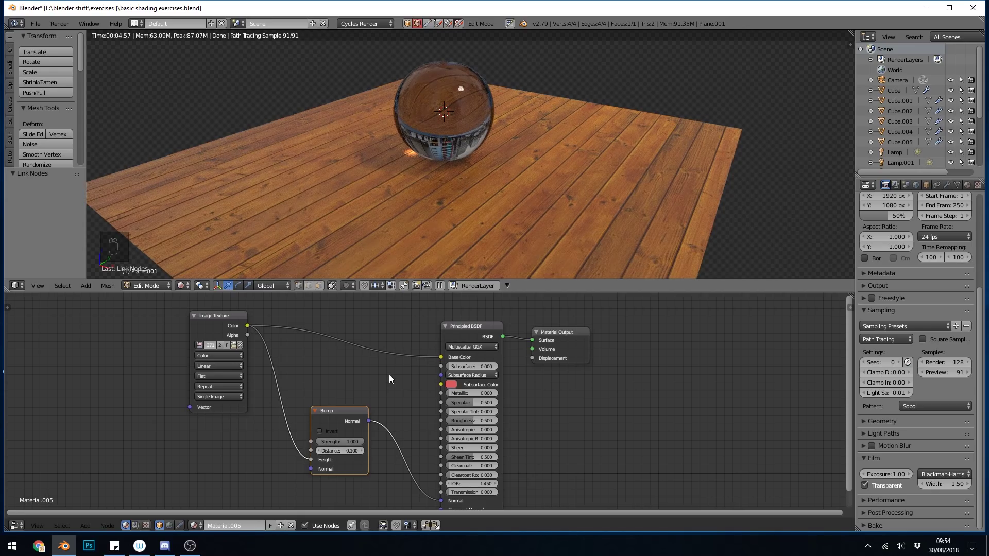
pyautogui.keyDown('ctrl'); pyautogui.moveTo(388, 375); pyautogui.dragTo(394, 464, button='right'); pyautogui.keyUp('ctrl')
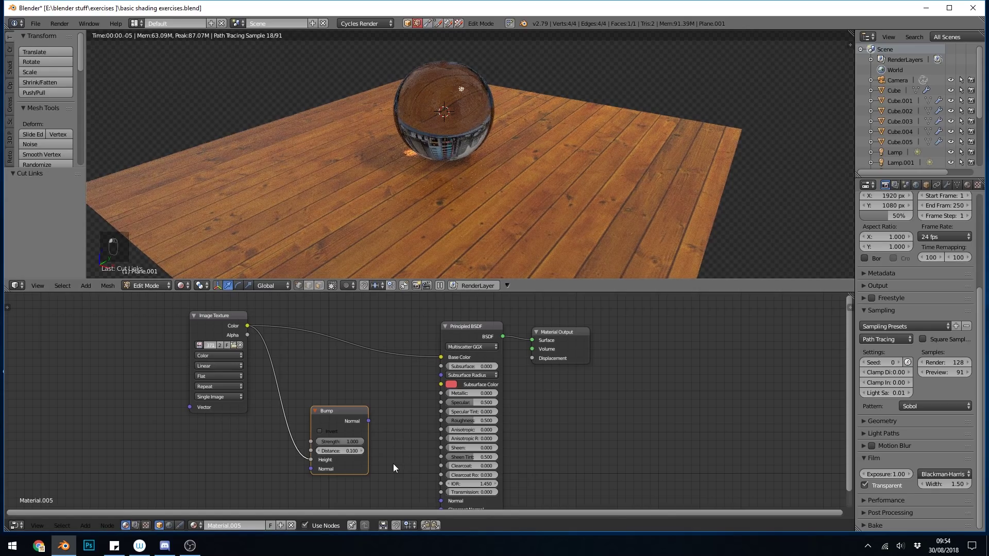
pyautogui.moveTo(368, 421); pyautogui.dragTo(438, 500)
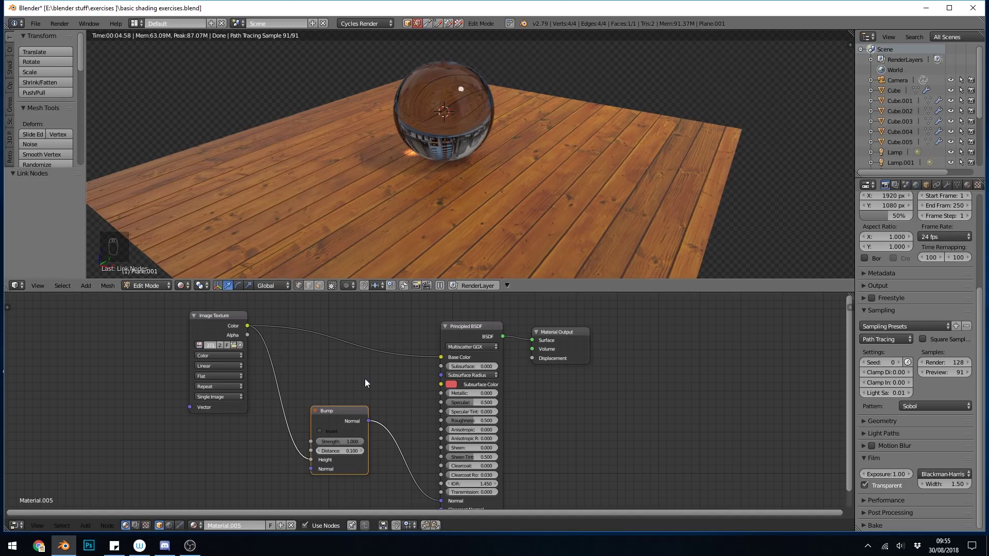
# - Duplicate the Image Texture node below the original, set the copy's color space to Non-Color Data, and delete the copy
pyautogui.click(215, 319)
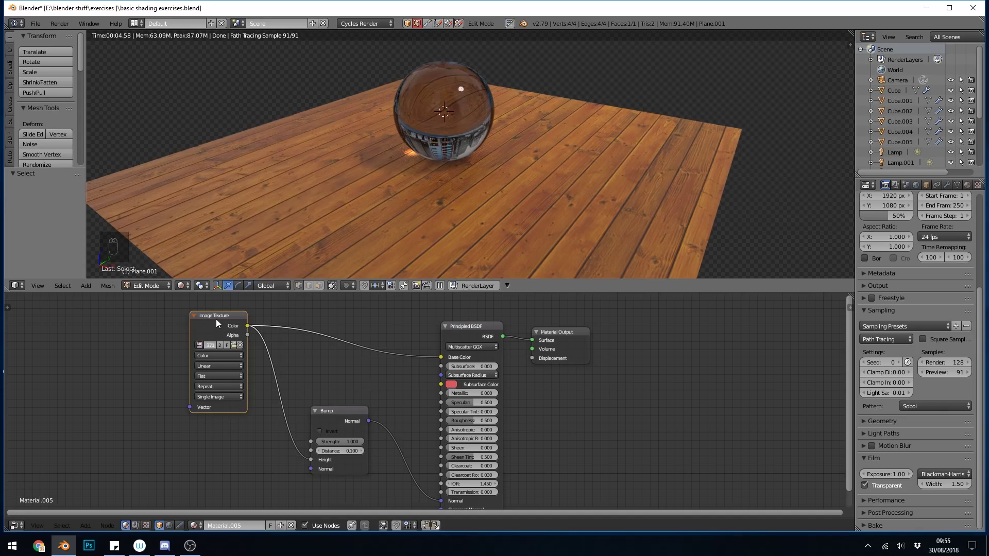
pyautogui.hotkey('shift', 'd')
pyautogui.click(216, 453)
pyautogui.moveTo(298, 400); pyautogui.dragTo(335, 331, button='middle')
pyautogui.click(275, 422)
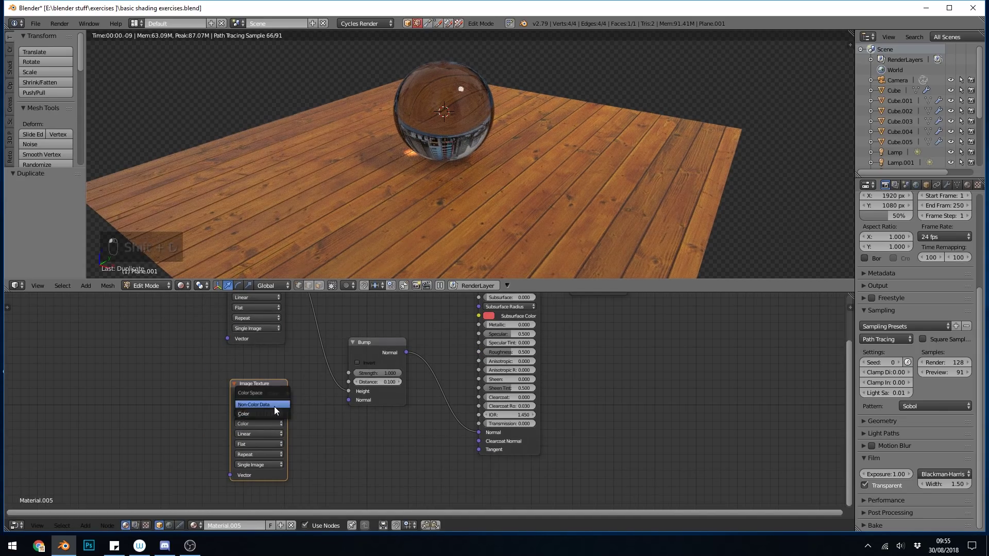
pyautogui.click(274, 406)
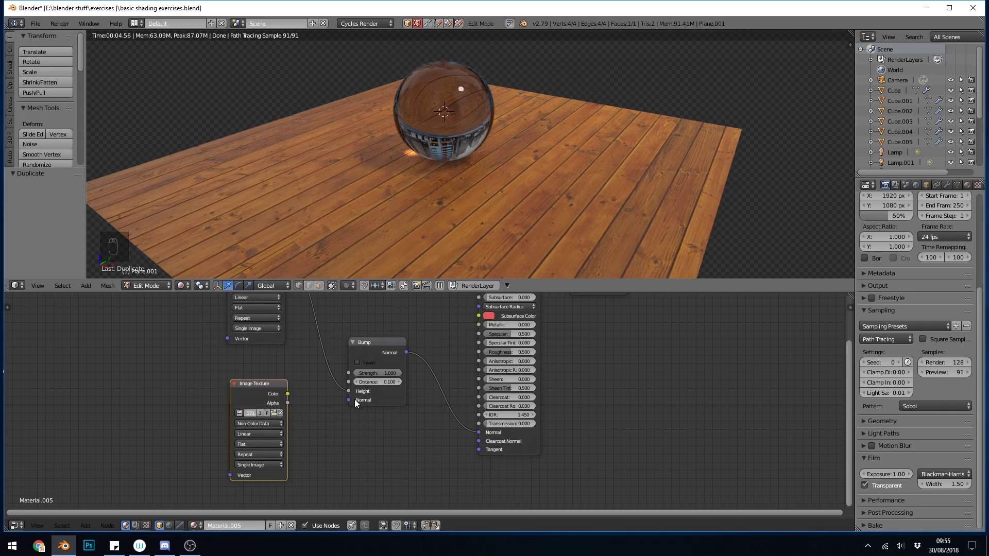
pyautogui.moveTo(264, 384); pyautogui.dragTo(246, 397)
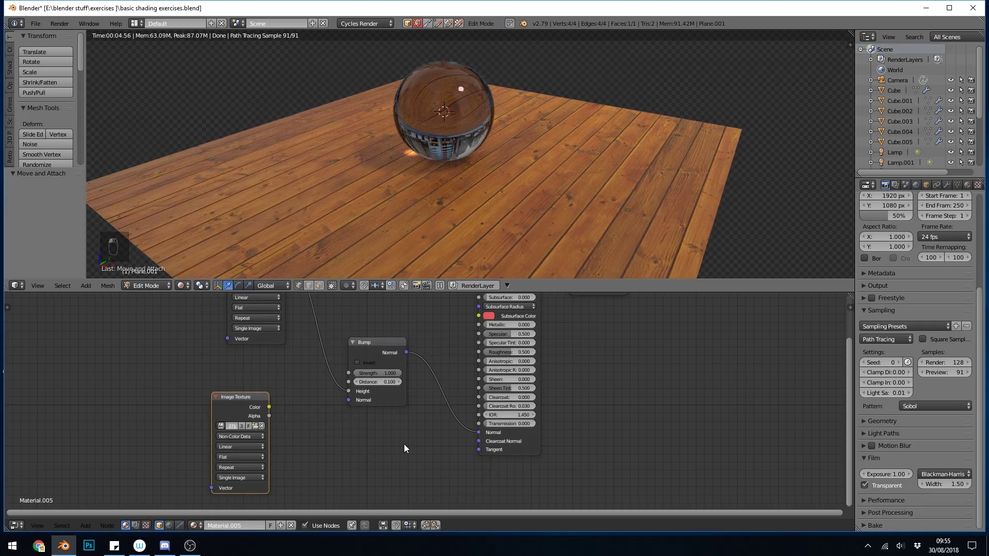
pyautogui.press('Delete')
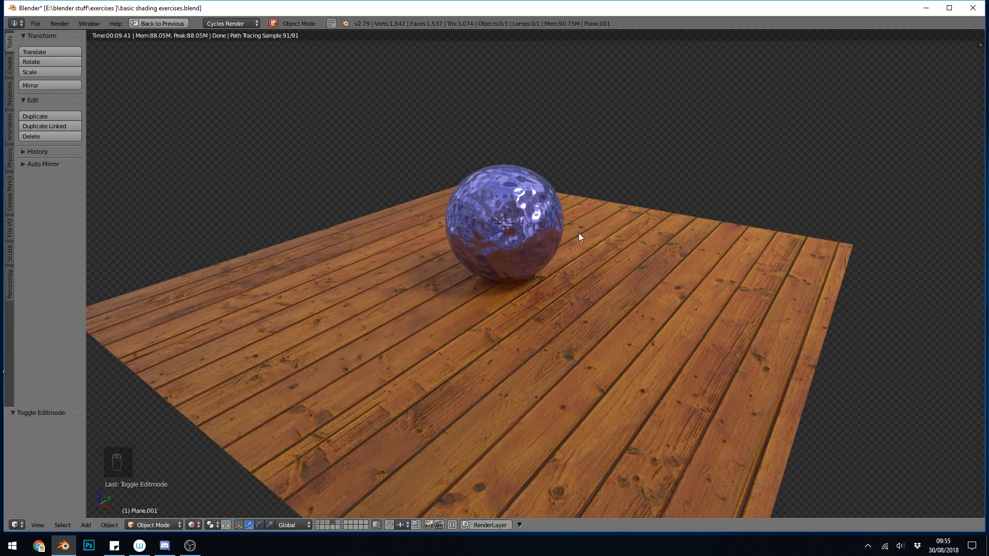
# - Restore the split layout, select the bumpy blue sphere, and space out its Noise Texture and Bump nodes
pyautogui.hotkey('shift', 'space')
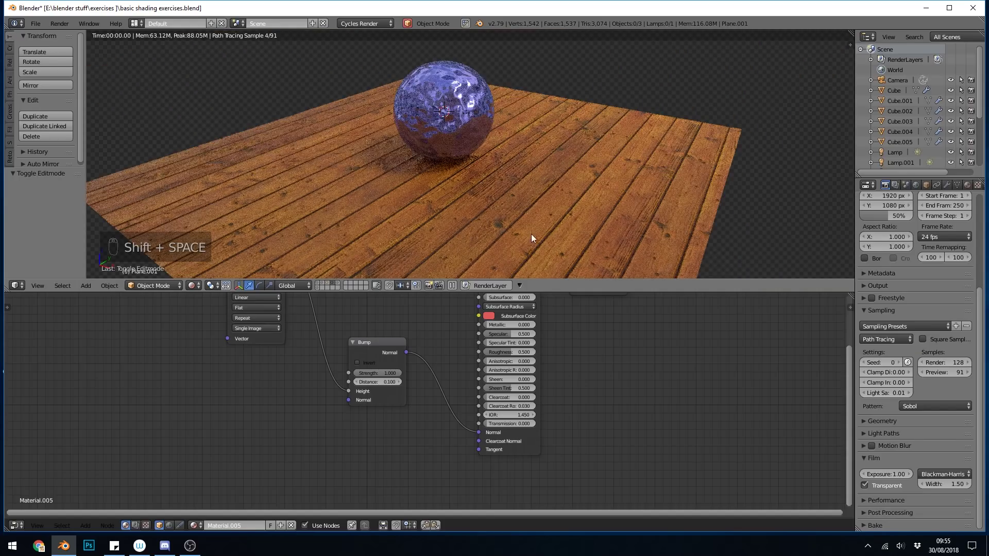
pyautogui.rightClick(449, 91)
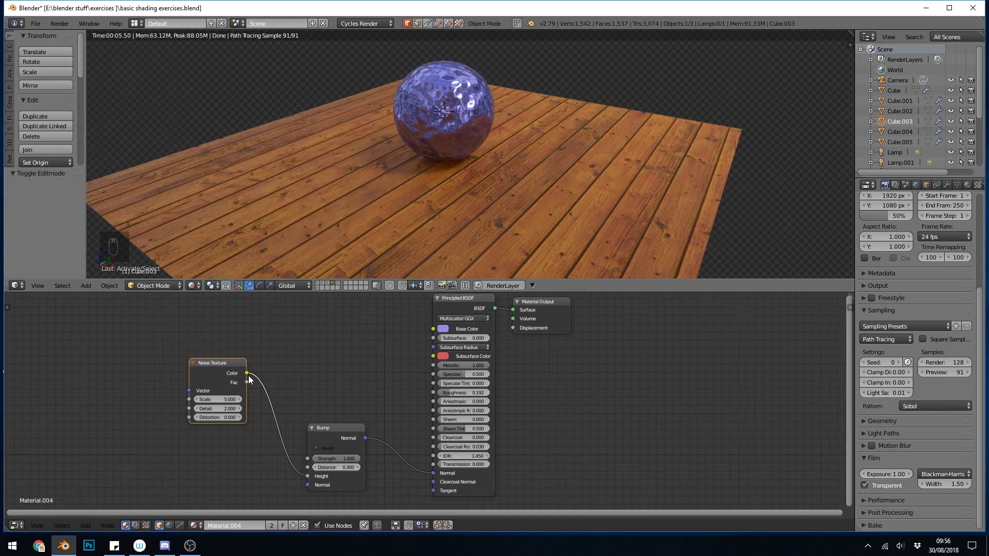
pyautogui.moveTo(221, 363); pyautogui.dragTo(171, 338)
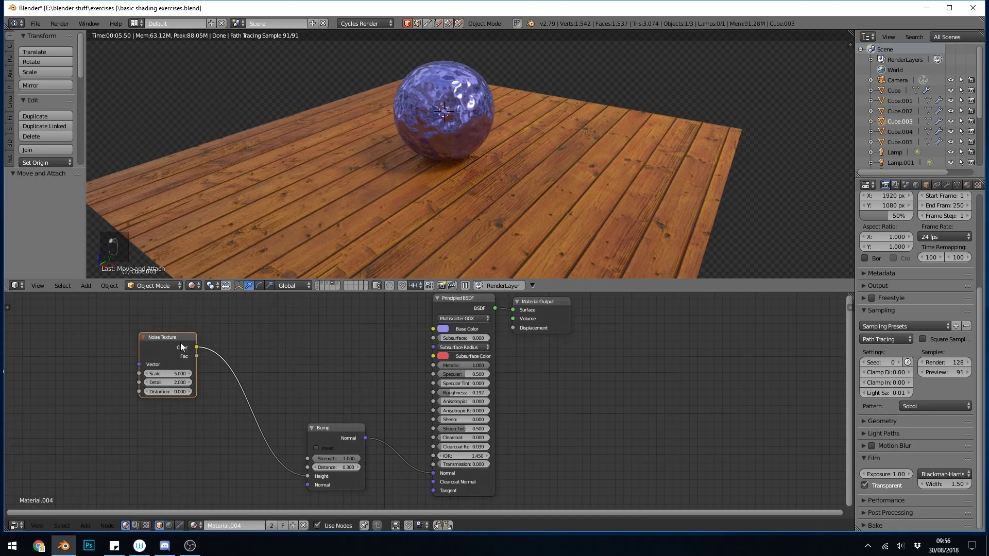
pyautogui.moveTo(338, 438); pyautogui.dragTo(307, 426)
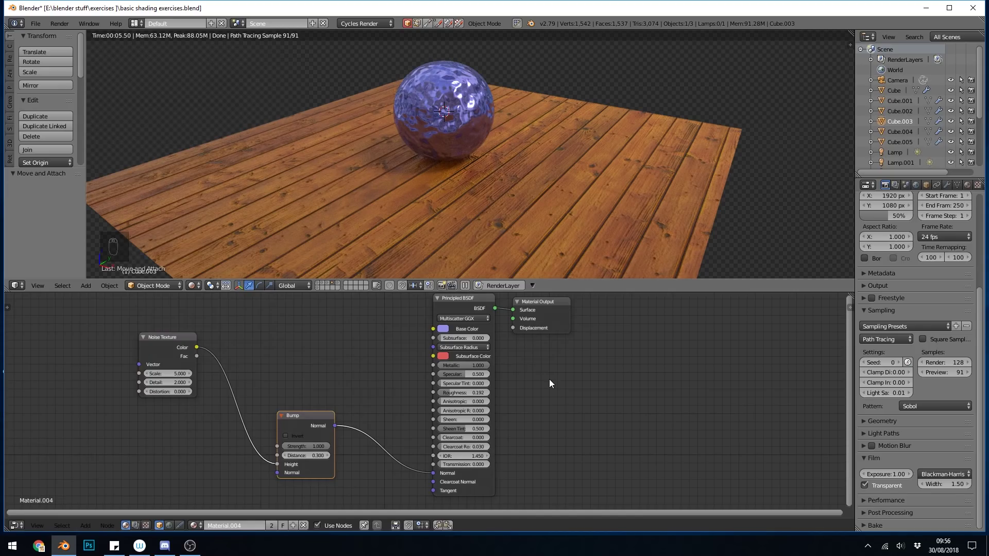
# - Replace the sphere's material with a new one and switch its Diffuse BSDF to a Principled BSDF
pyautogui.click(304, 525)
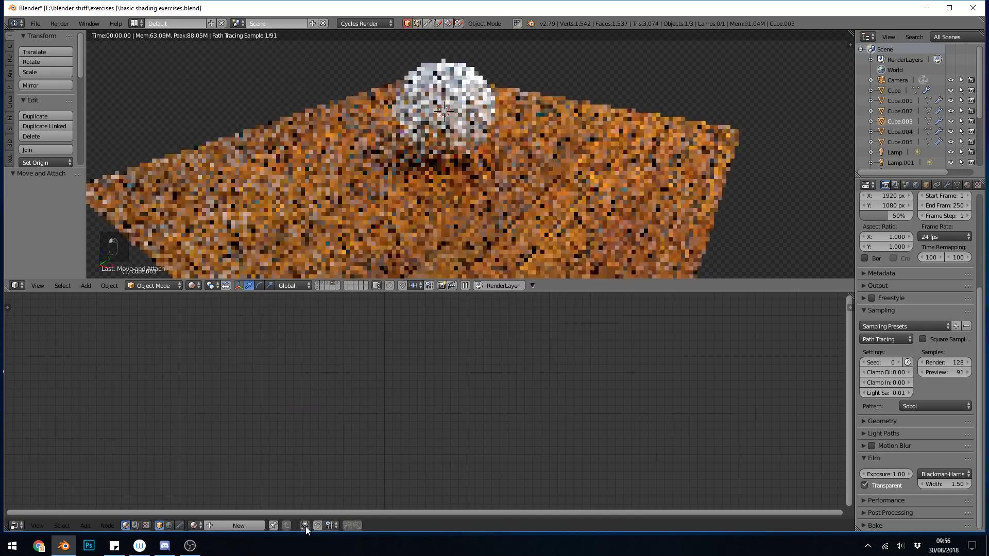
pyautogui.click(251, 524)
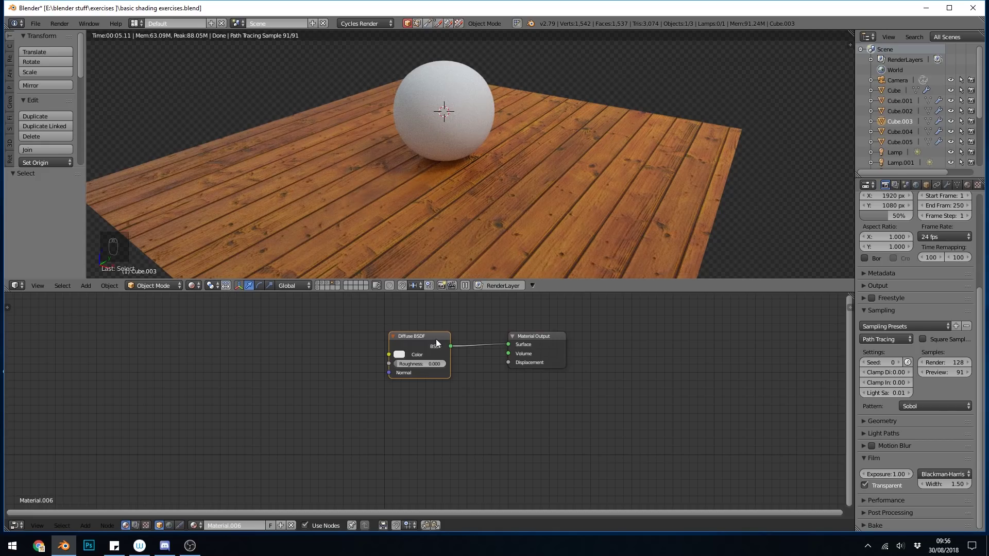
pyautogui.hotkey('shift', 's')
pyautogui.moveTo(436, 339)
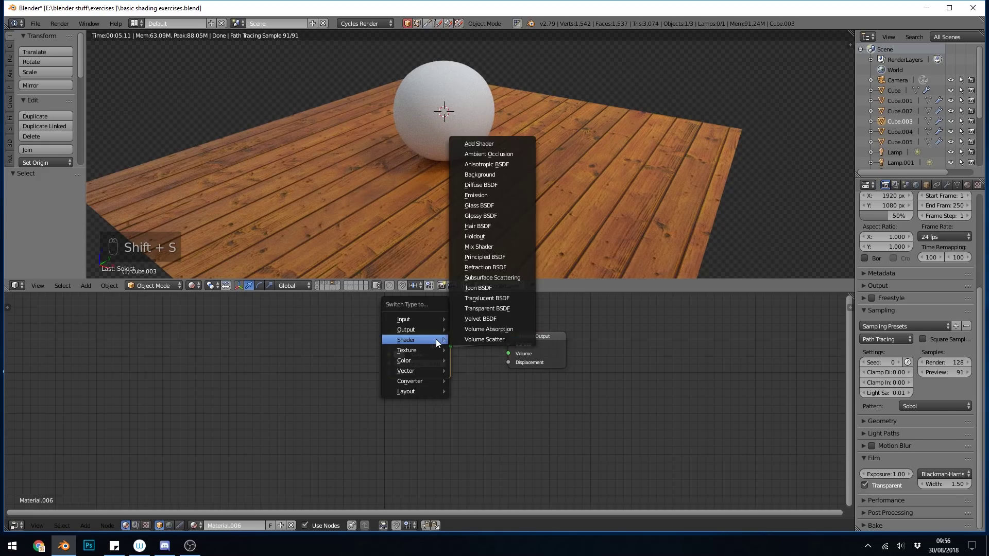
pyautogui.click(494, 256)
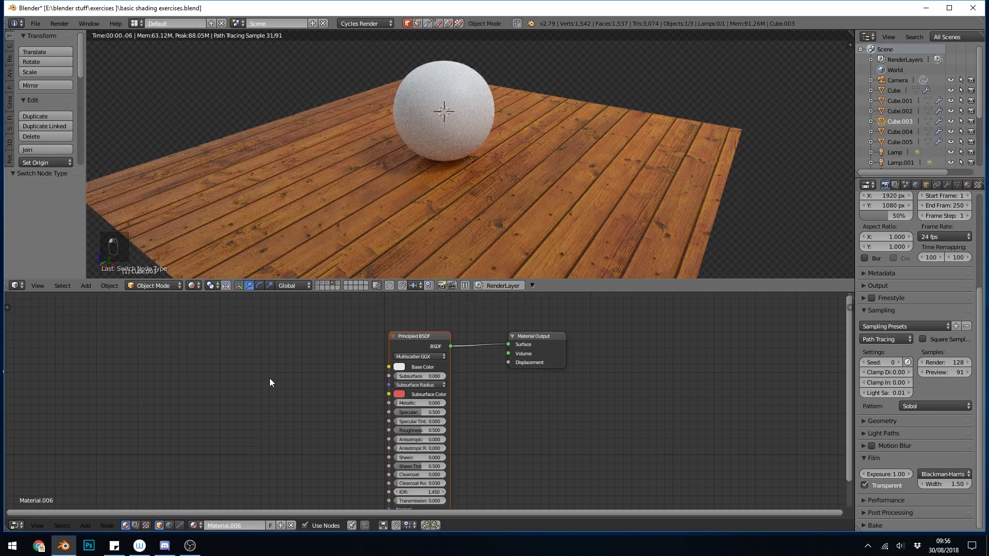
# - Add a Noise Texture, link its Color to the Principled BSDF's Base Color, and place the node lower beside the shader
pyautogui.hotkey('shift', 'a')
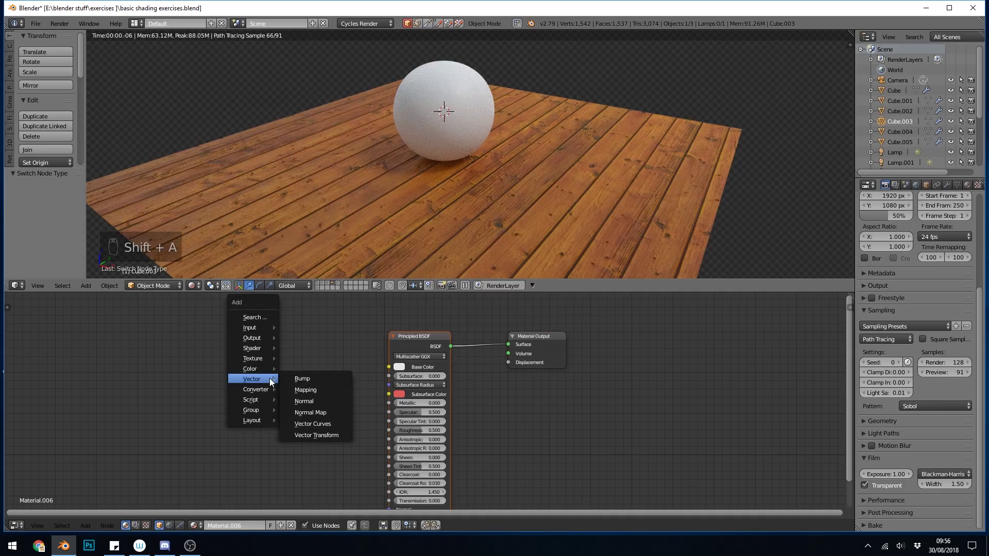
pyautogui.moveTo(272, 362)
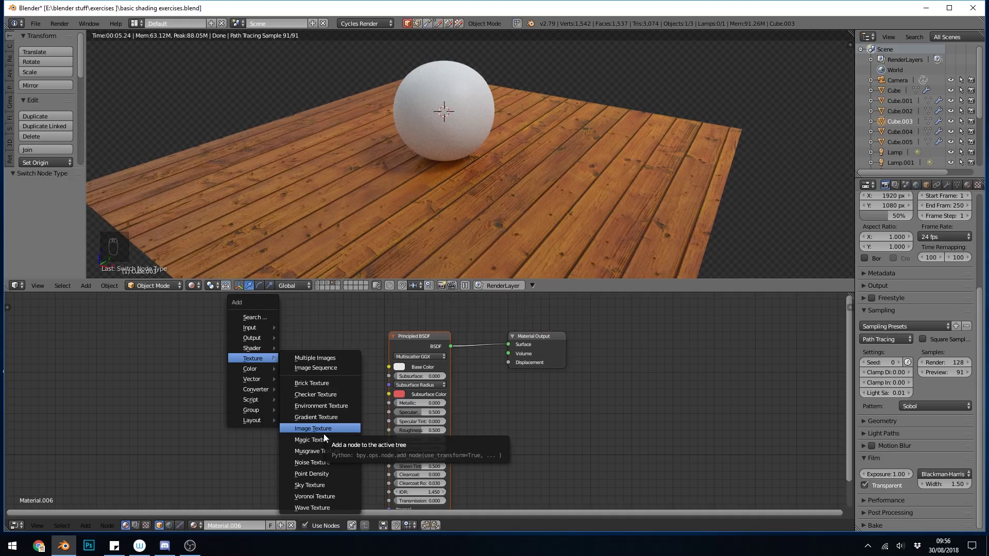
pyautogui.click(327, 462)
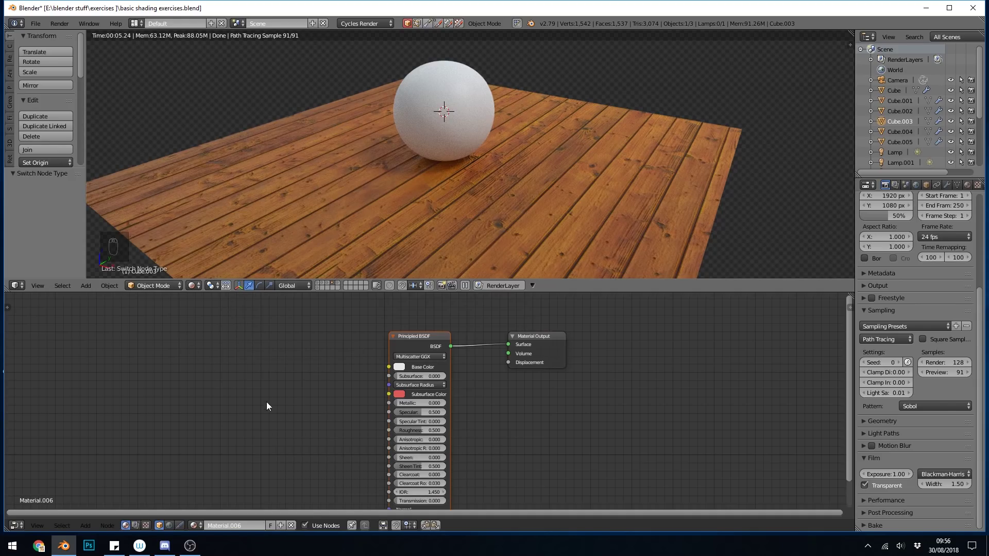
pyautogui.click(216, 355)
pyautogui.moveTo(244, 337); pyautogui.dragTo(396, 366)
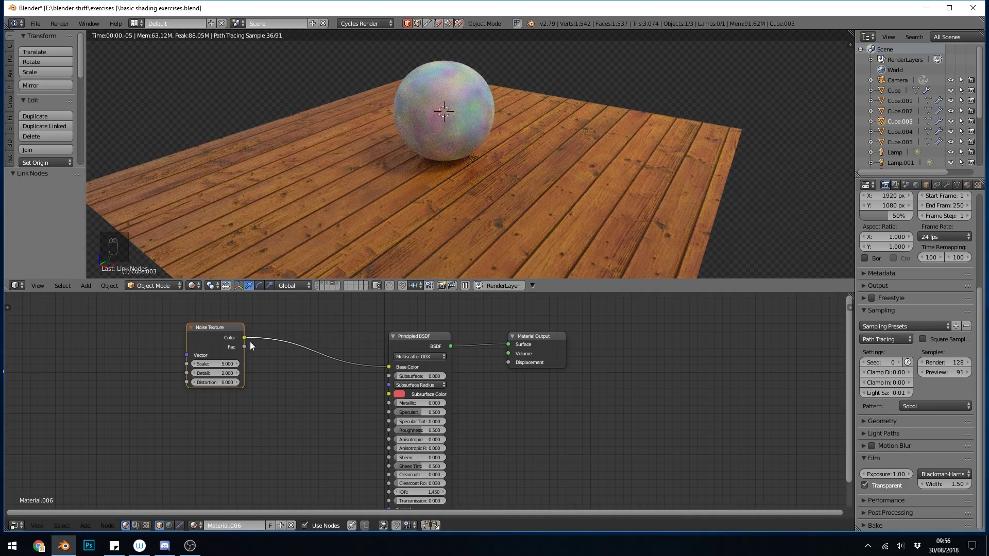
pyautogui.moveTo(224, 330); pyautogui.dragTo(226, 400)
pyautogui.keyDown('shift'); pyautogui.scroll(-3, 305, 391); pyautogui.keyUp('shift')
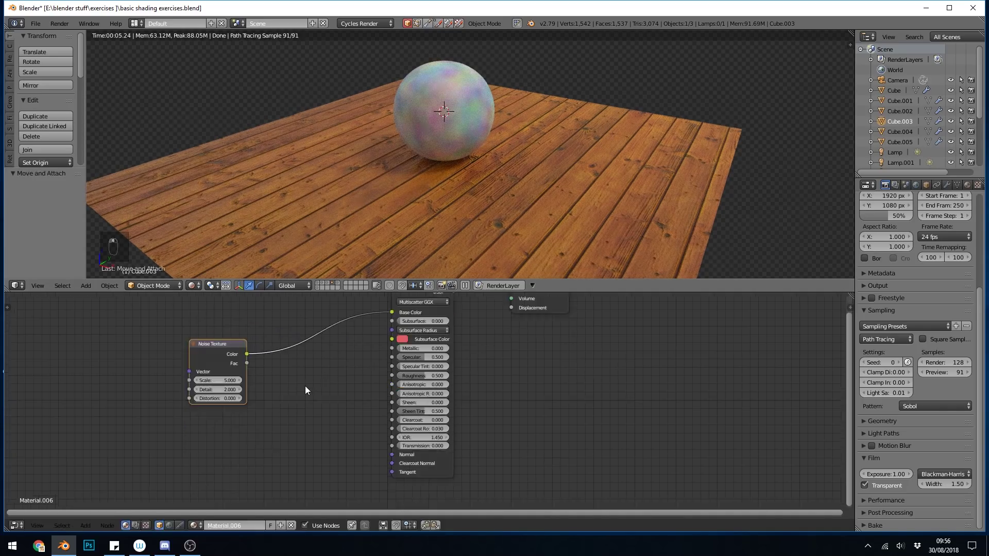
# - Add a Bump node, feeding the noise Color into its Height and its Normal output into the Principled BSDF's Normal
pyautogui.hotkey('shift', 'a')
pyautogui.moveTo(301, 407)
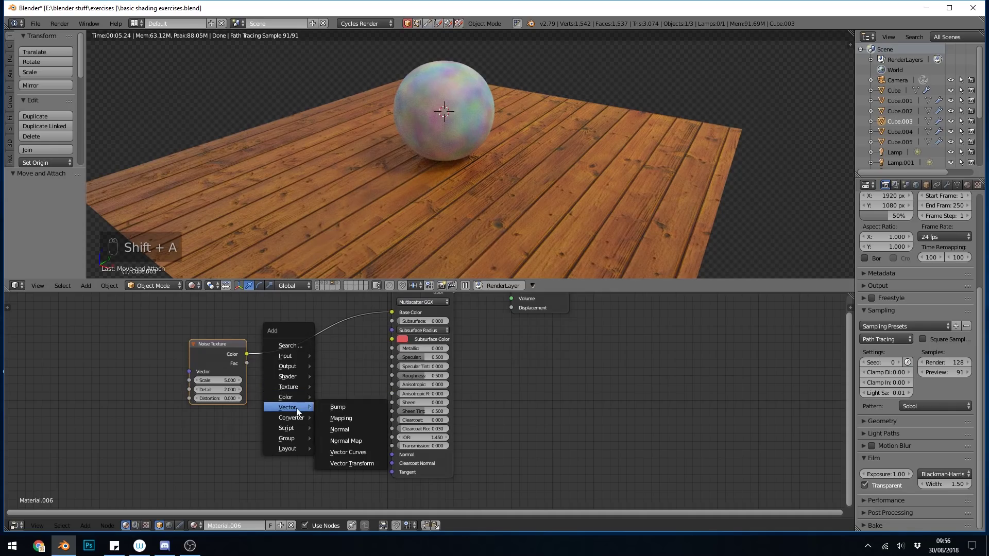
pyautogui.click(347, 406)
pyautogui.click(297, 406)
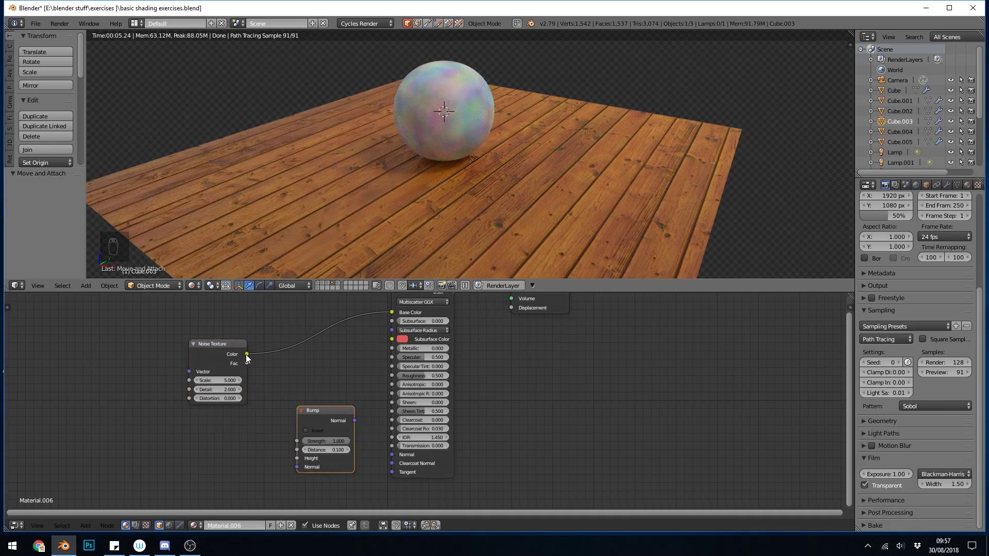
pyautogui.moveTo(247, 354); pyautogui.dragTo(297, 458)
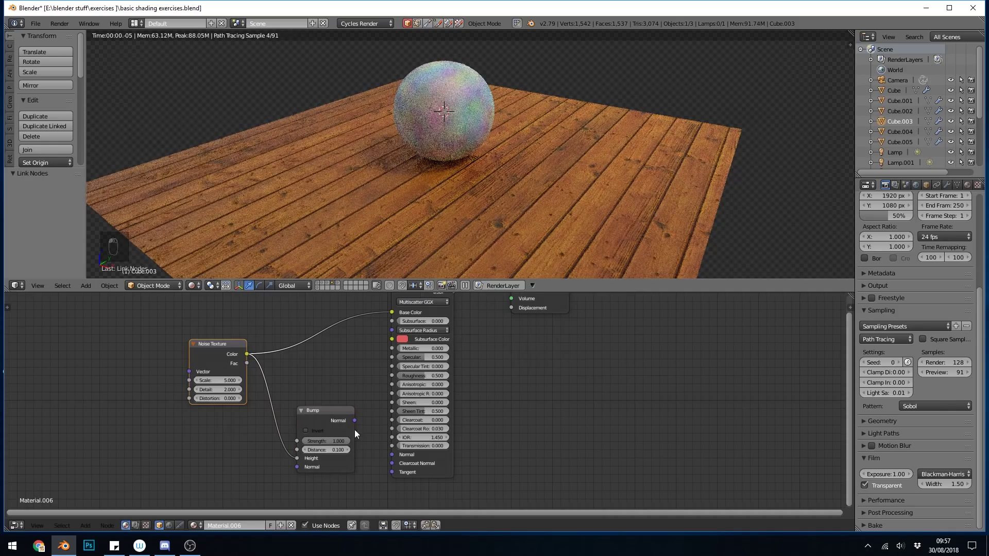
pyautogui.moveTo(354, 421); pyautogui.dragTo(392, 455)
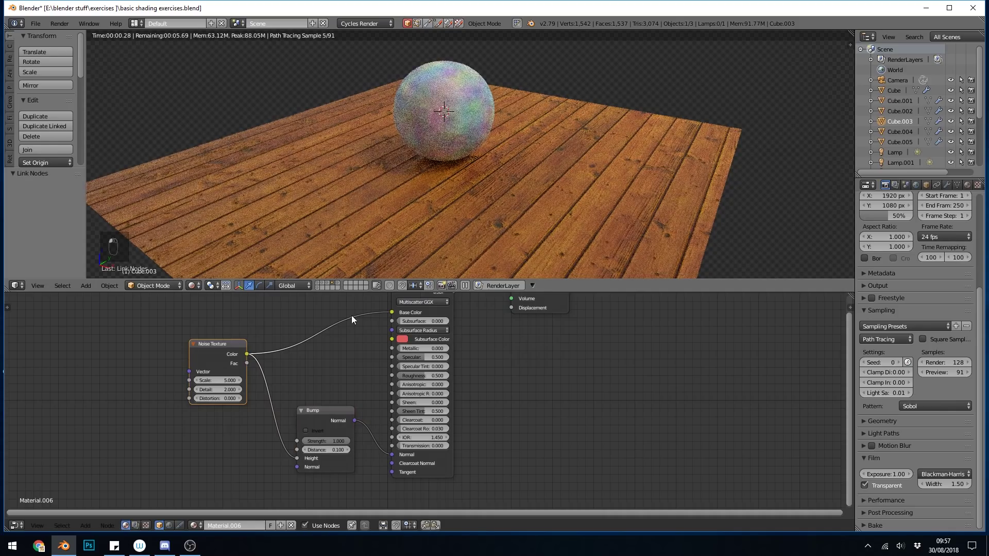
# - Cut the noise link to Base Color, and give the Principled BSDF a blue base color and a Metallic of 1.000
pyautogui.keyDown('ctrl'); pyautogui.moveTo(351, 315); pyautogui.dragTo(370, 379, button='right'); pyautogui.keyUp('ctrl')
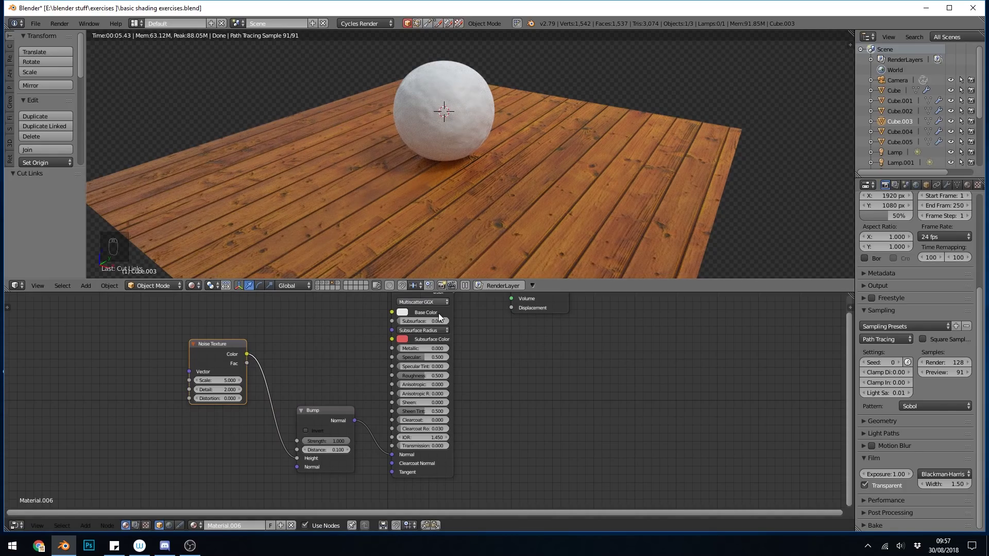
pyautogui.click(403, 313)
pyautogui.click(449, 219)
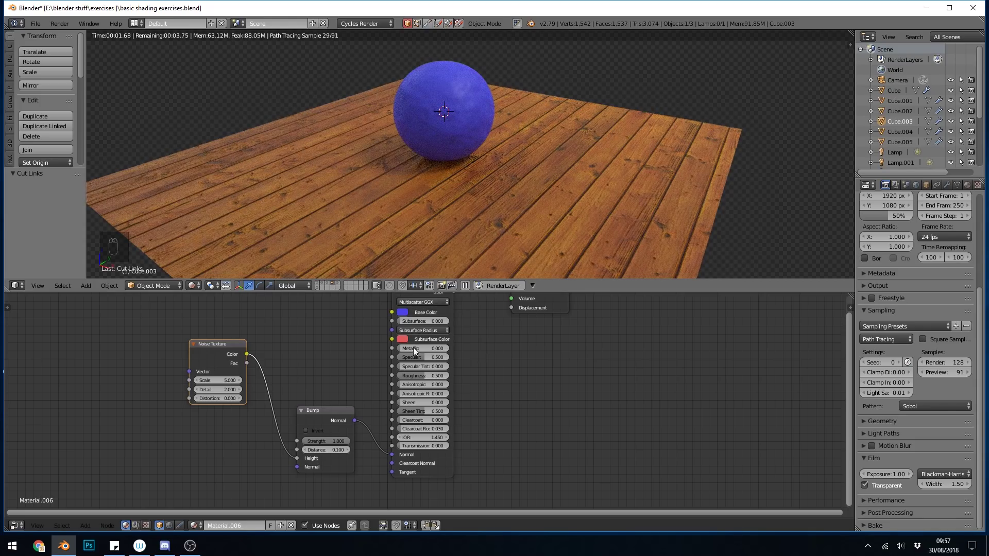
pyautogui.moveTo(403, 348); pyautogui.dragTo(449, 349)
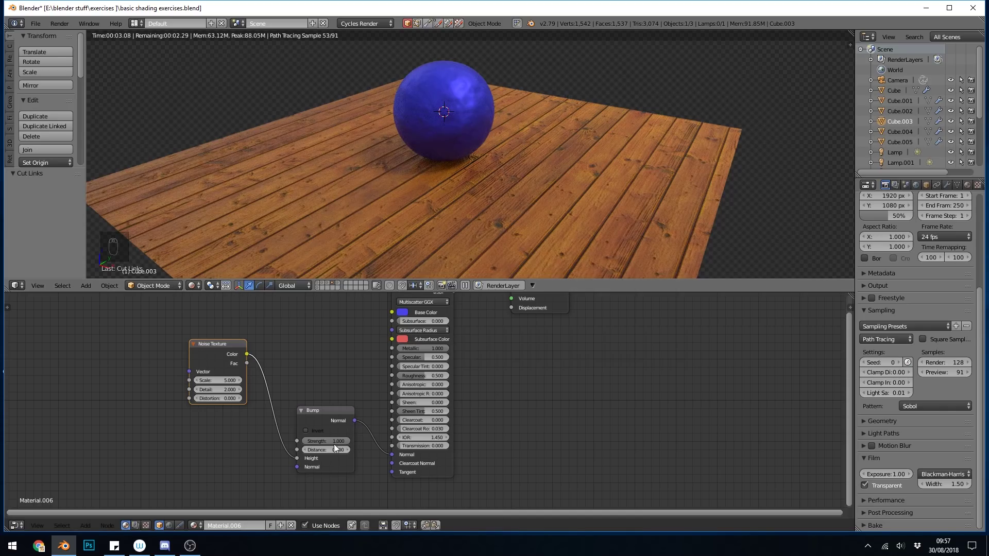
# - Adjust the bumpy metal with a noise Scale of 6.700, a Bump Distance of 0.300 and a Roughness of 0.233
pyautogui.moveTo(217, 381); pyautogui.dragTo(237, 381)
pyautogui.click(348, 449)
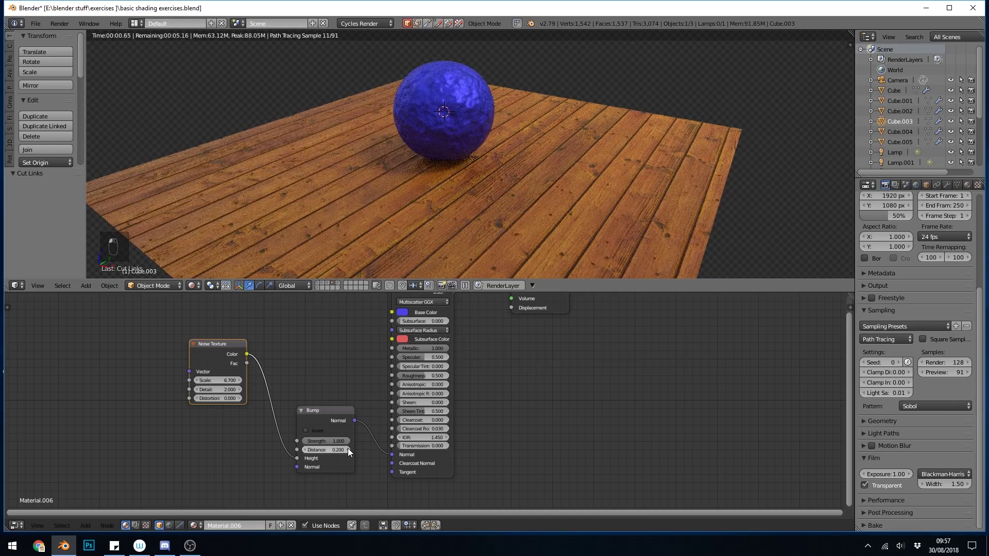
pyautogui.click(348, 448)
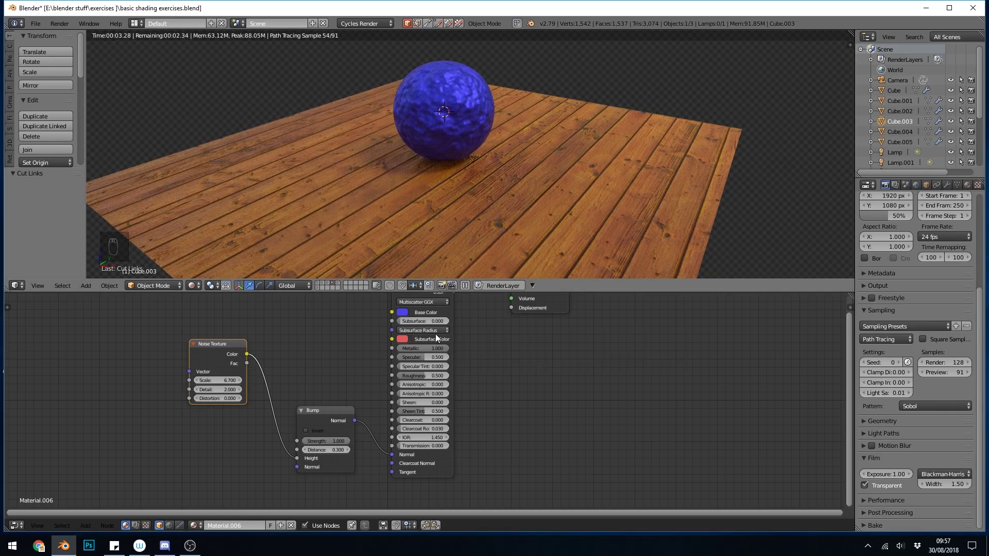
pyautogui.moveTo(425, 376); pyautogui.dragTo(400, 376)
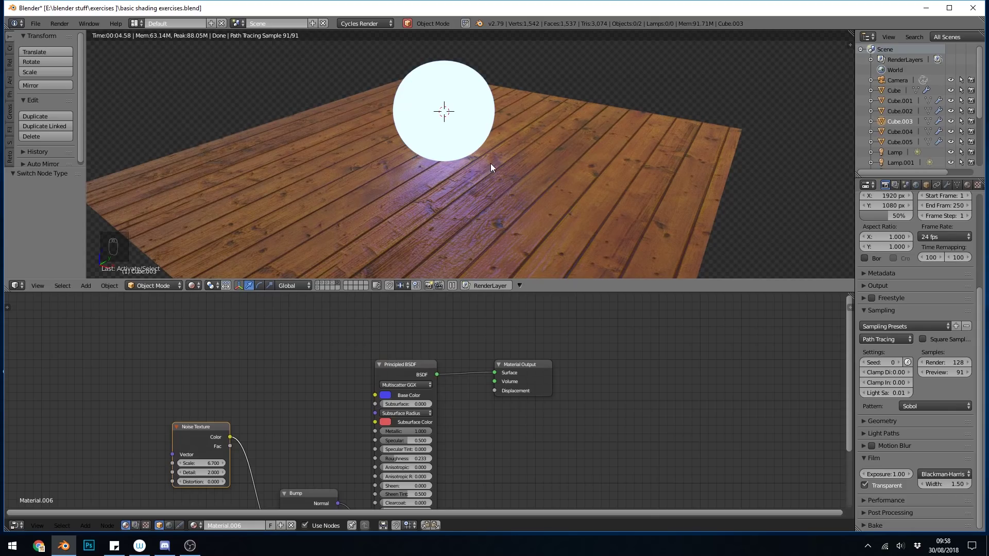
# - Replace the glowing sphere's emission material with a new one and delete its default Diffuse BSDF node
pyautogui.rightClick(477, 89)
pyautogui.moveTo(486, 449); pyautogui.dragTo(435, 446, button='middle')
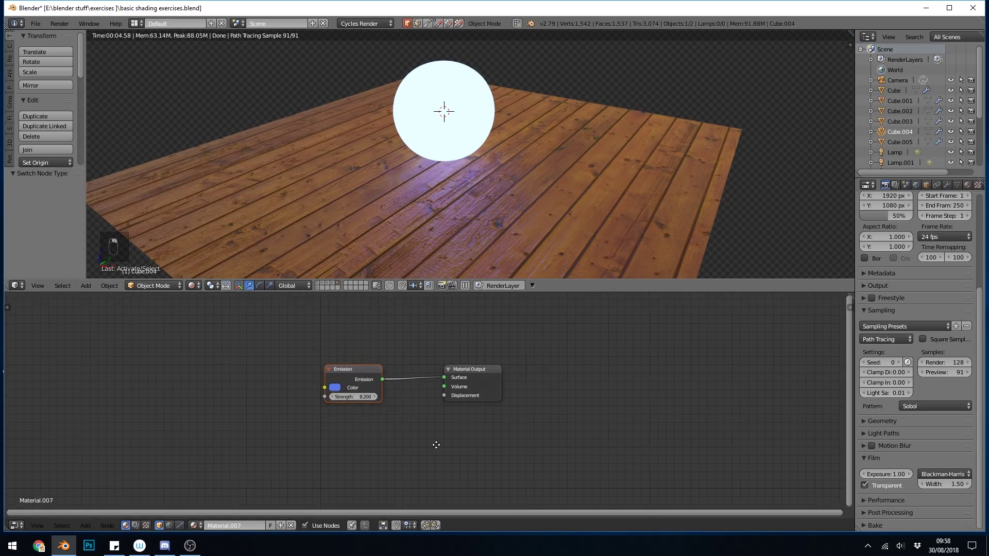
pyautogui.scroll(1, 431, 445)
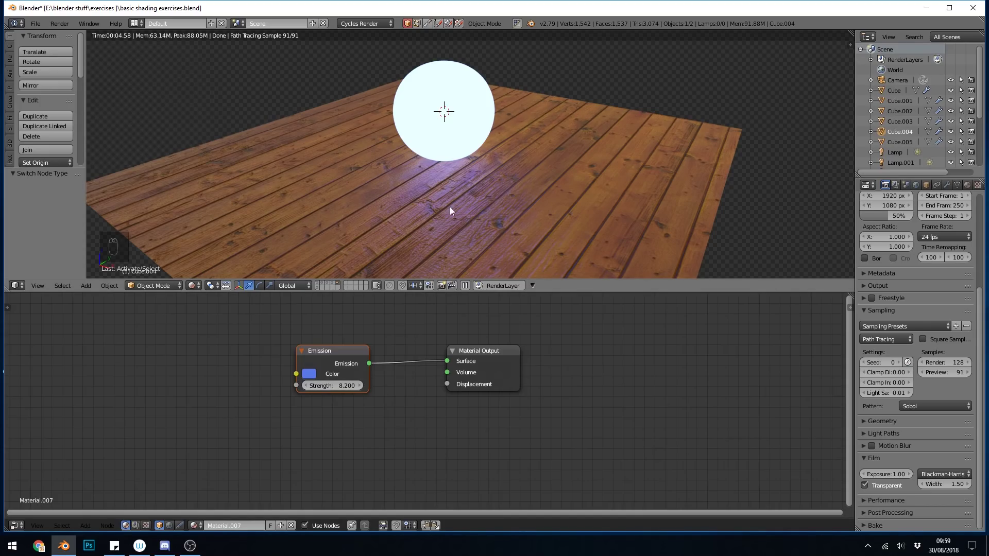
pyautogui.click(292, 525)
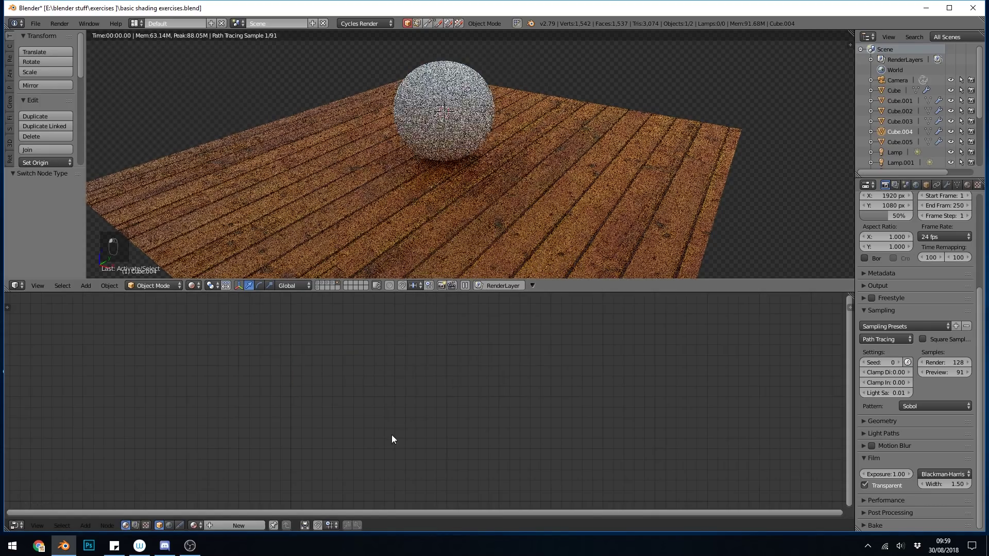
pyautogui.click(221, 526)
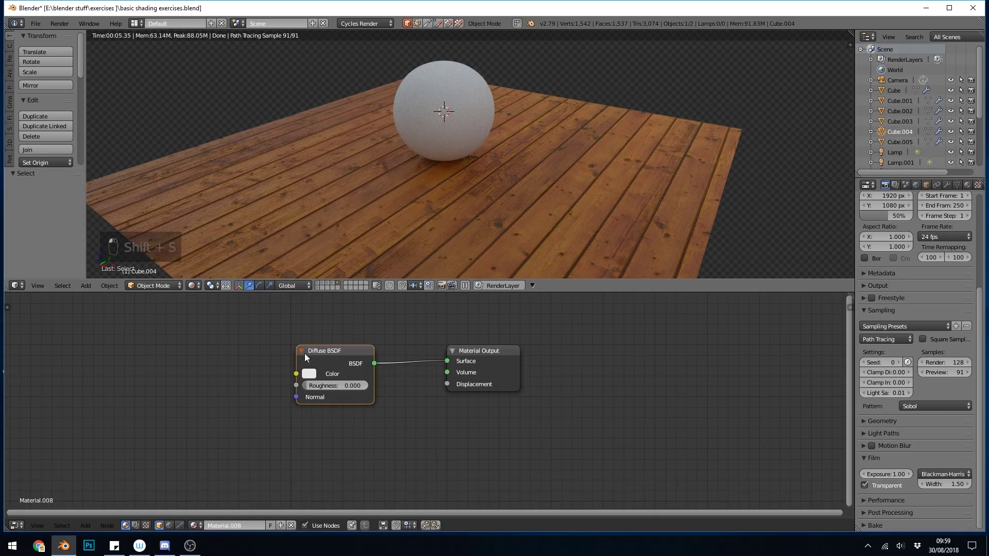
pyautogui.click(335, 356)
pyautogui.press('Delete')
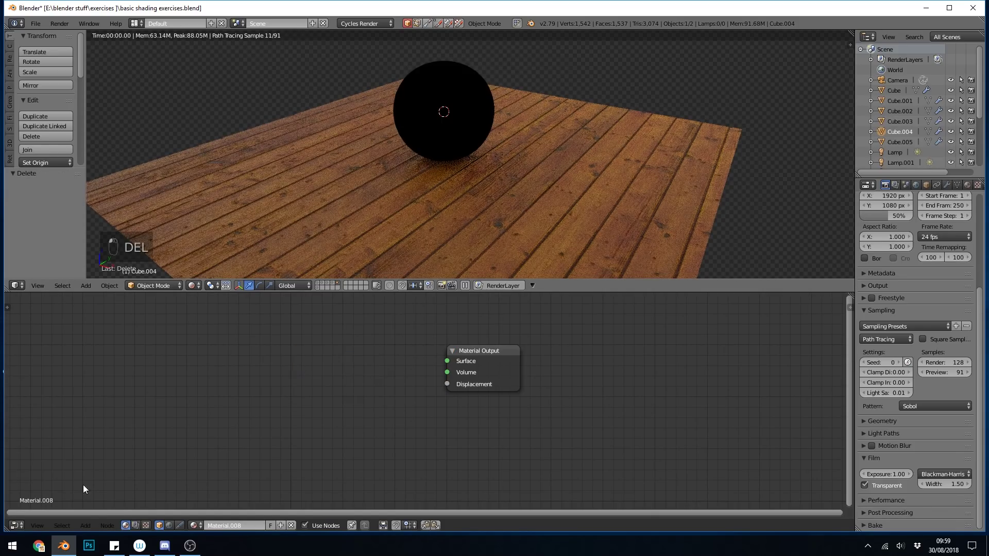
# - Add an Emission shader and connect it to the Material Output's Surface
pyautogui.click(86, 525)
pyautogui.moveTo(115, 472)
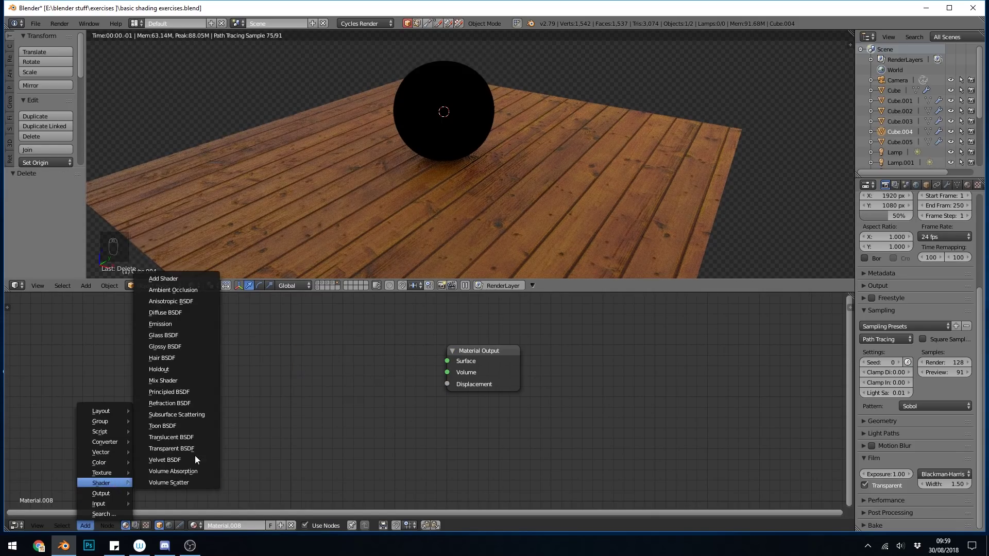
pyautogui.click(178, 325)
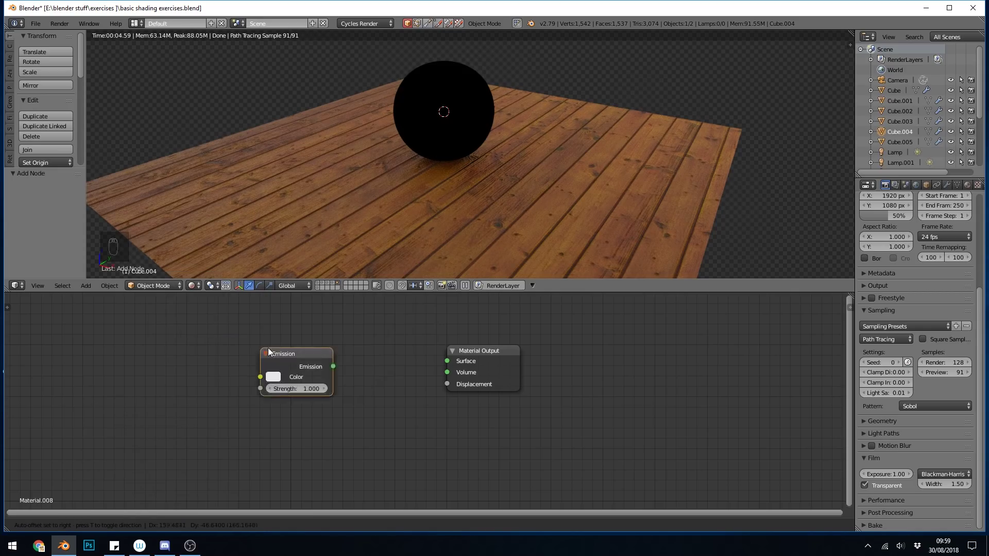
pyautogui.click(376, 364)
pyautogui.moveTo(384, 363); pyautogui.dragTo(454, 362)
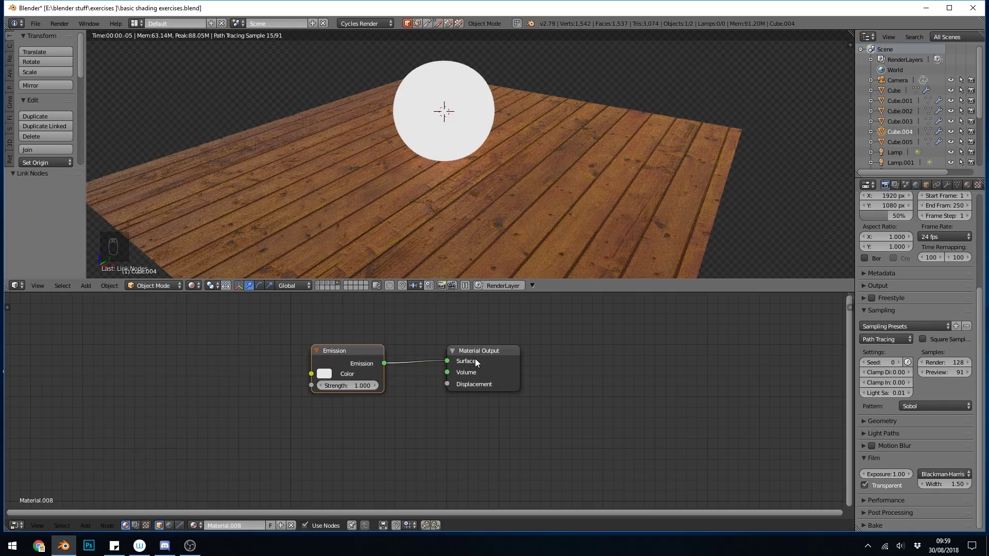
# - Set the Emission shader's Strength to 6.000 and its color to blue
pyautogui.click(346, 386)
pyautogui.write('6')
pyautogui.press('Return')
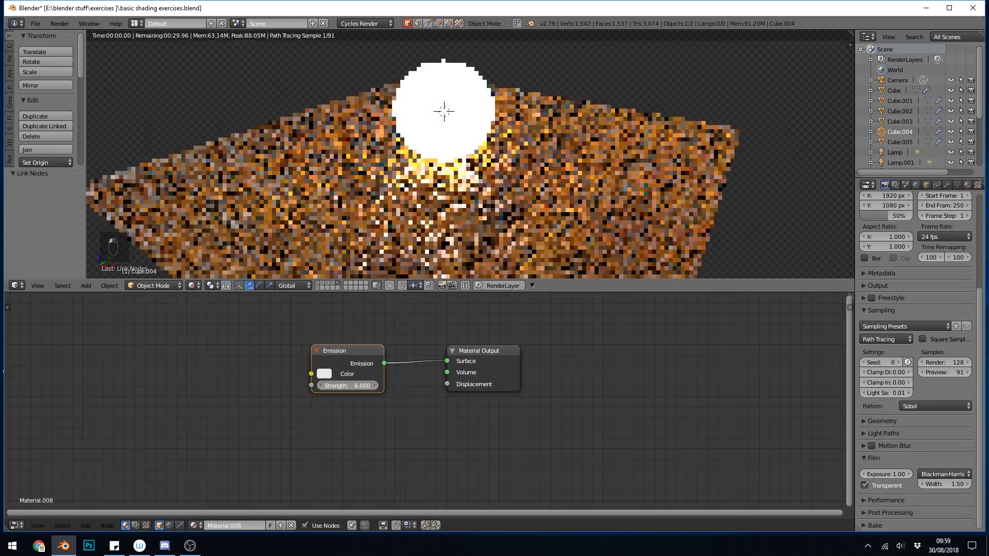
pyautogui.click(324, 374)
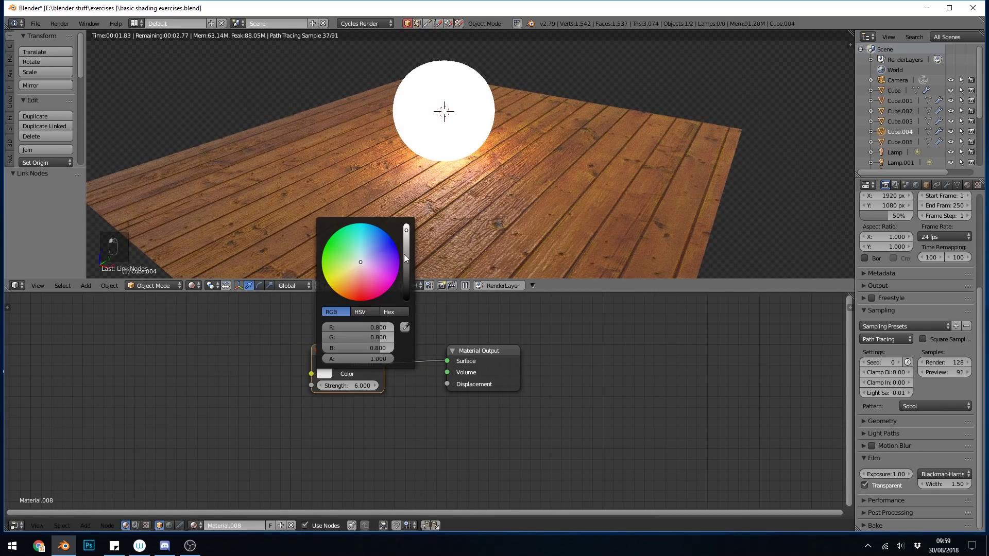
pyautogui.moveTo(382, 250); pyautogui.dragTo(382, 286)
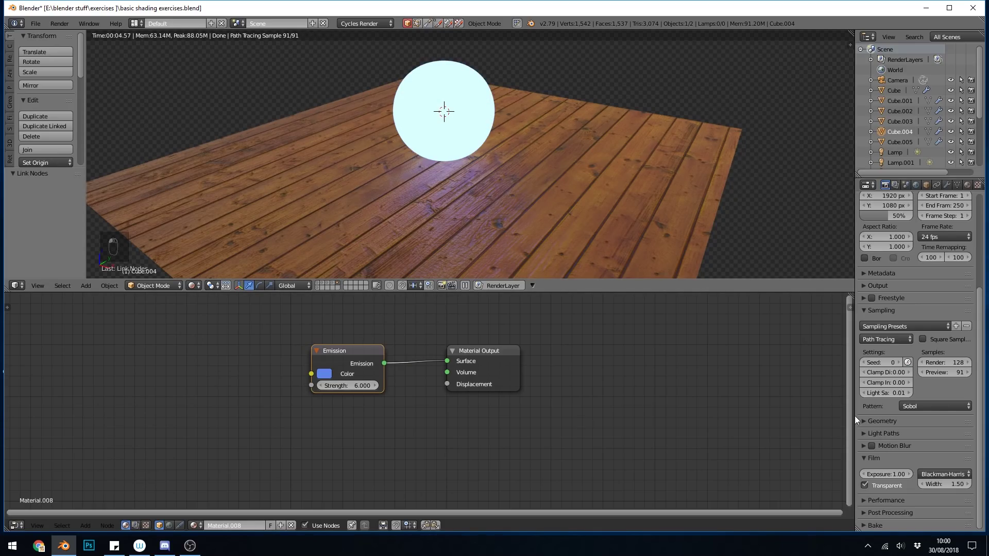
# - Check that the render device is GPU Compute and examine the Cycles Compute Device setting in the System user preferences
pyautogui.scroll(5, 914, 412)
pyautogui.click(931, 271)
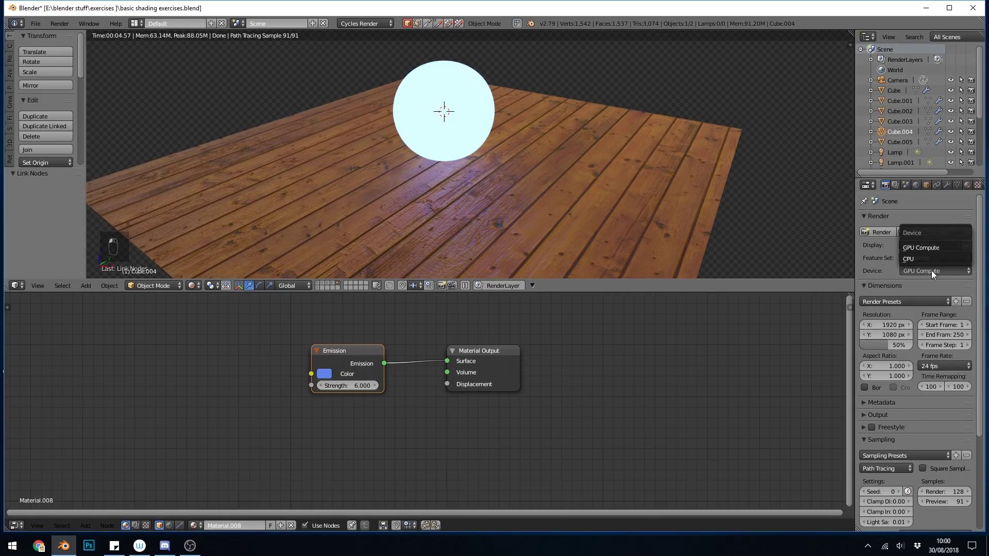
pyautogui.click(949, 249)
pyautogui.click(36, 23)
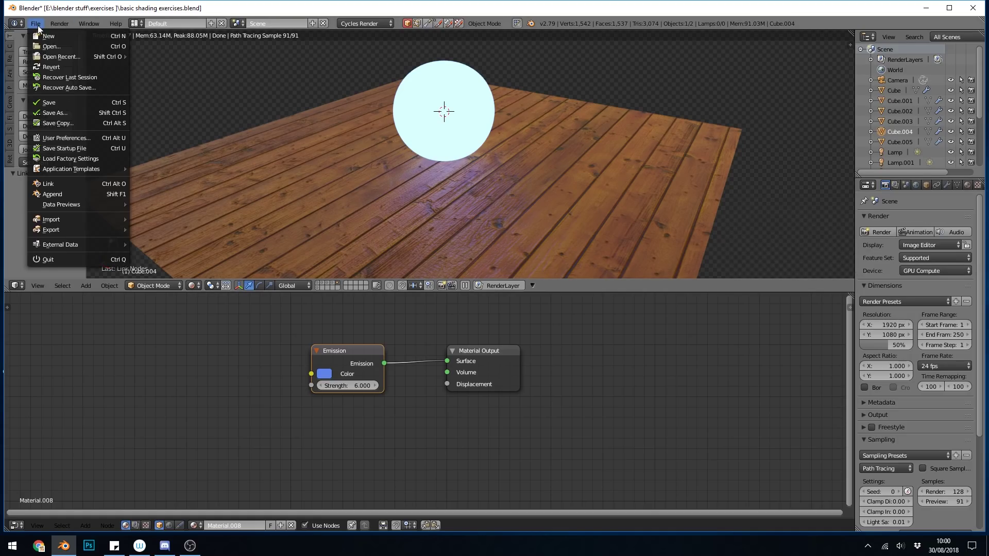
pyautogui.click(59, 138)
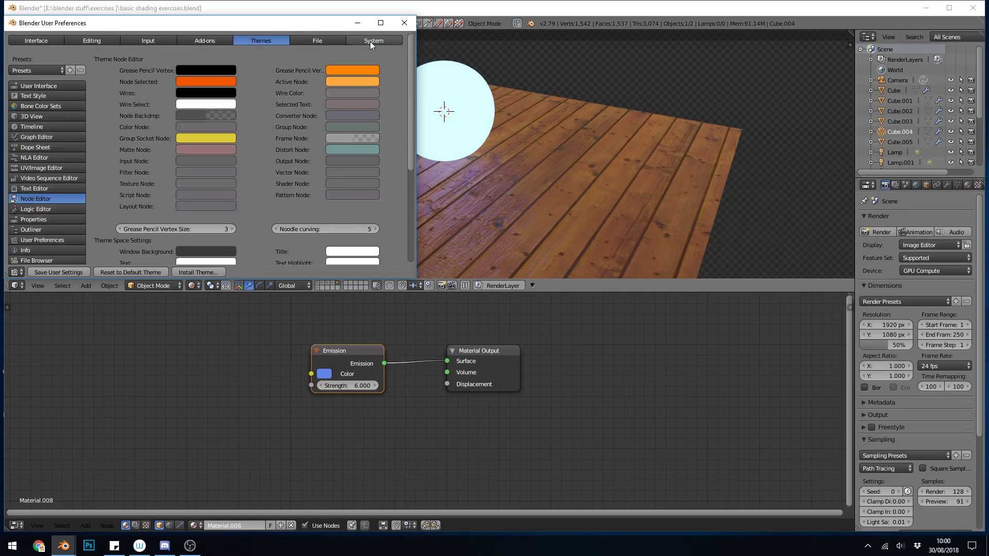
pyautogui.click(370, 41)
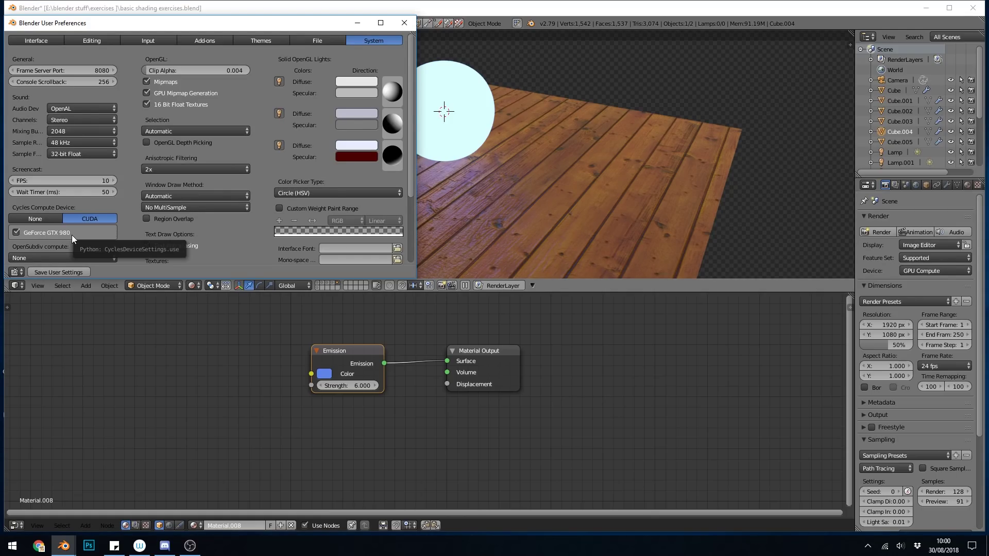
pyautogui.click(404, 24)
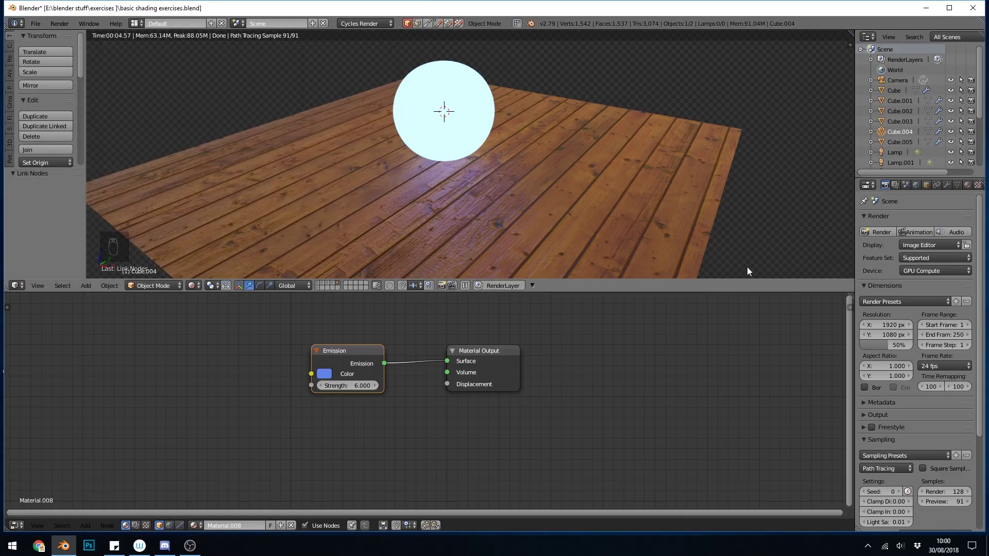